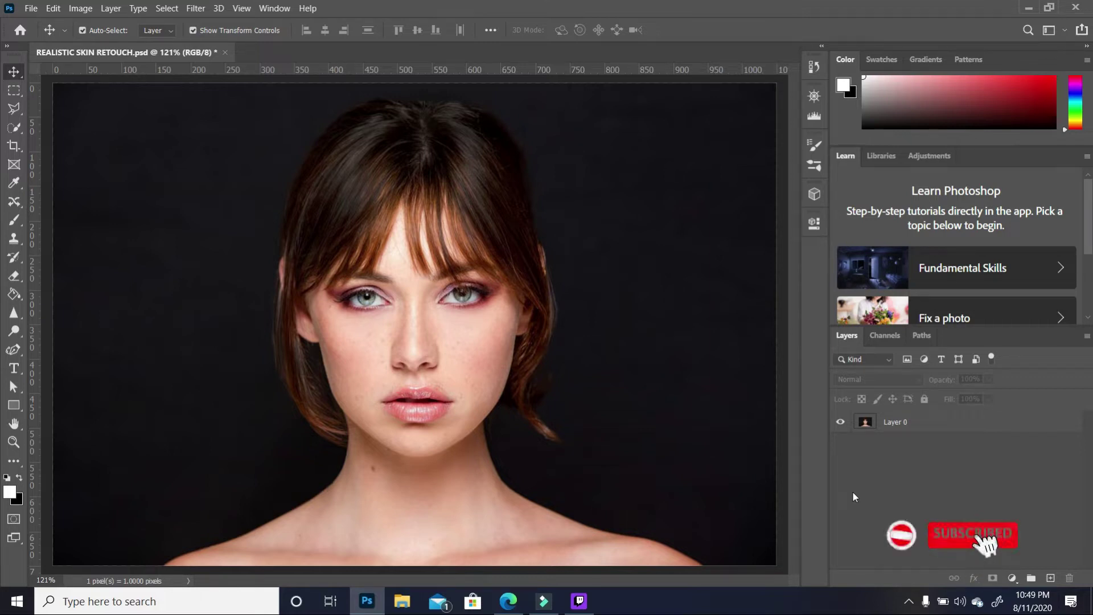
Step: Duplicate Layer 0 and invert the colours of the copy
left_click(925, 428)
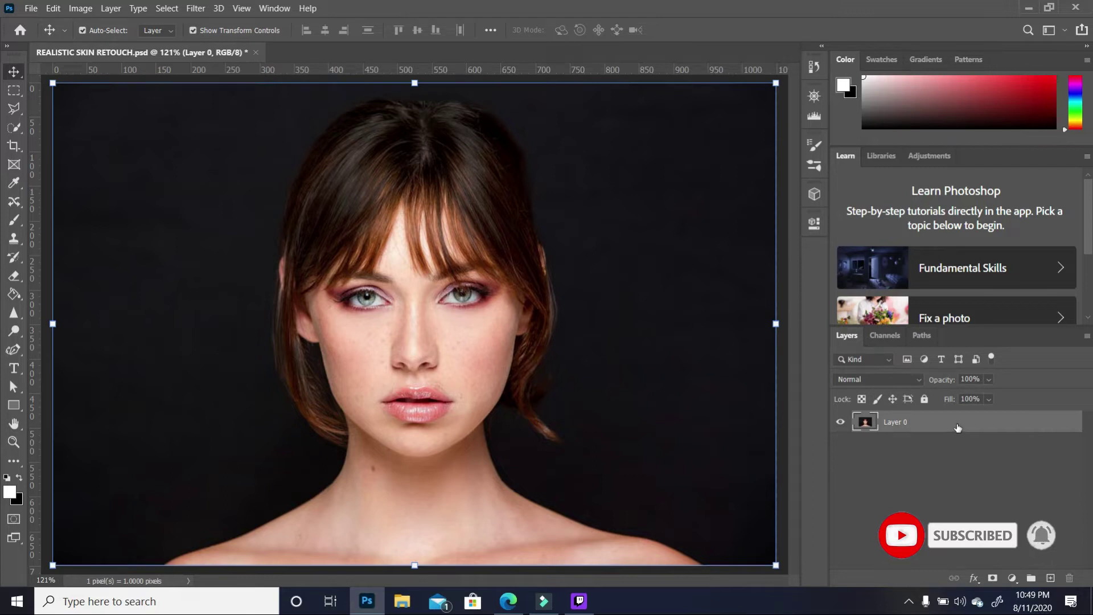
left_click_drag(963, 422, 1053, 580)
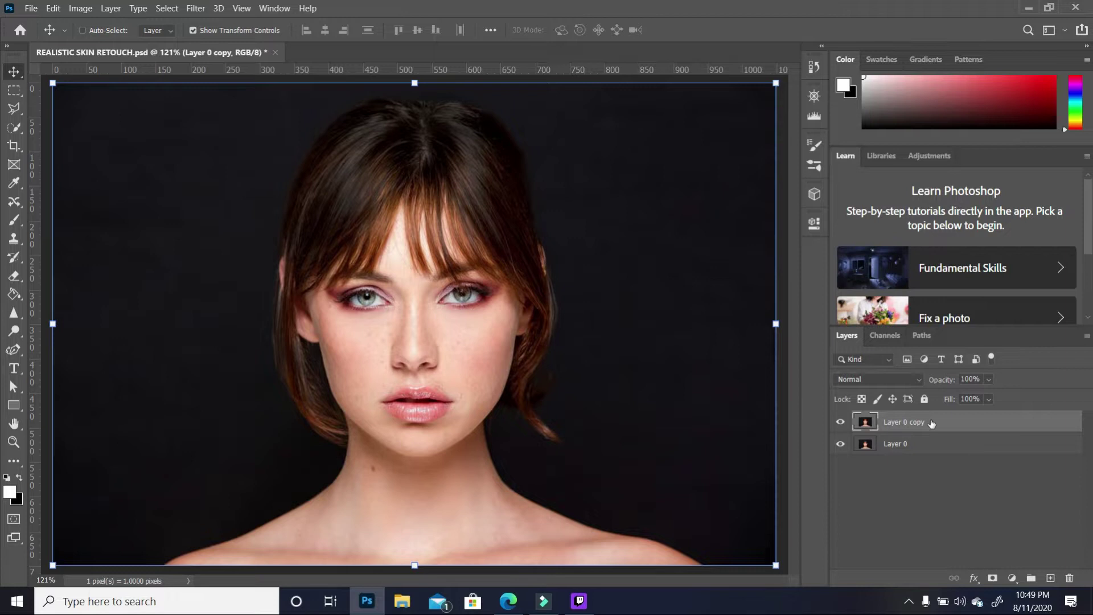
key("ctrl+i")
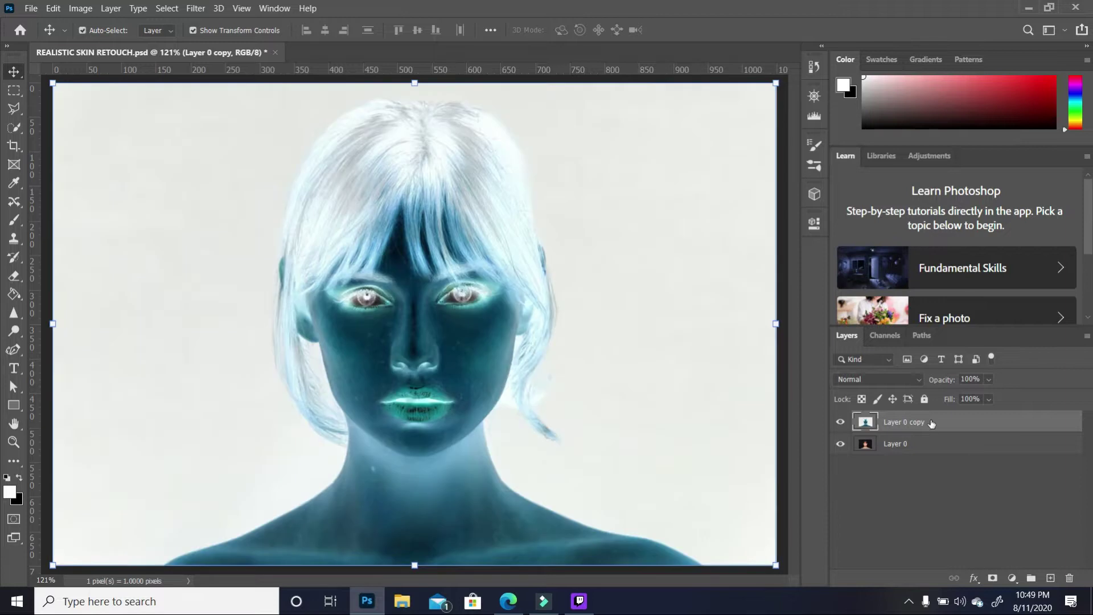
Step: Set Layer 0 copy's blend mode to Vivid Light and apply a High Pass filter with a 1.8-pixel radius
left_click(917, 380)
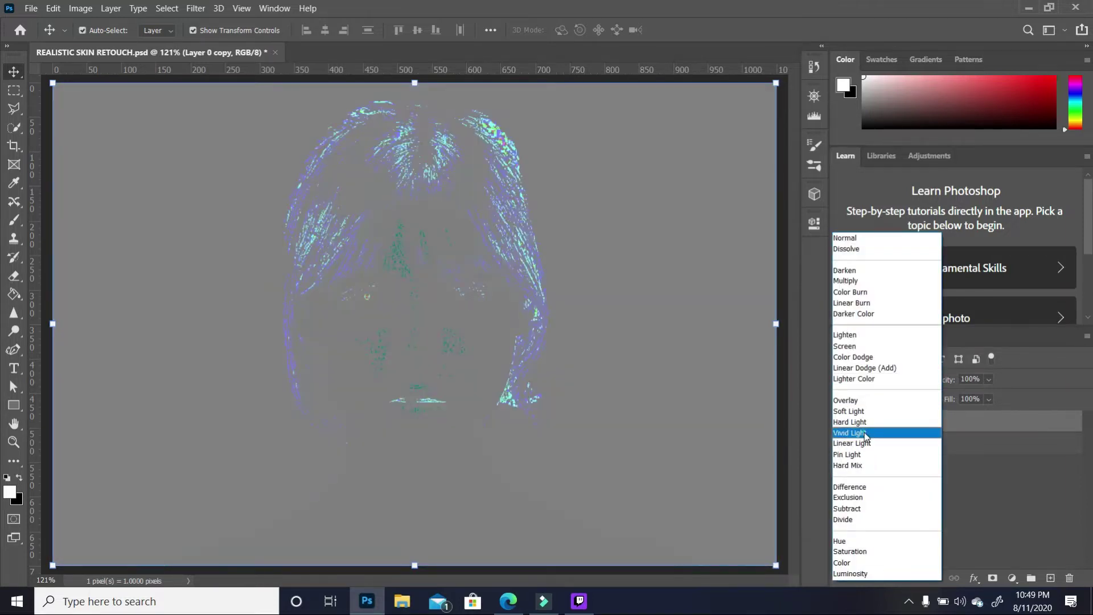
left_click(866, 434)
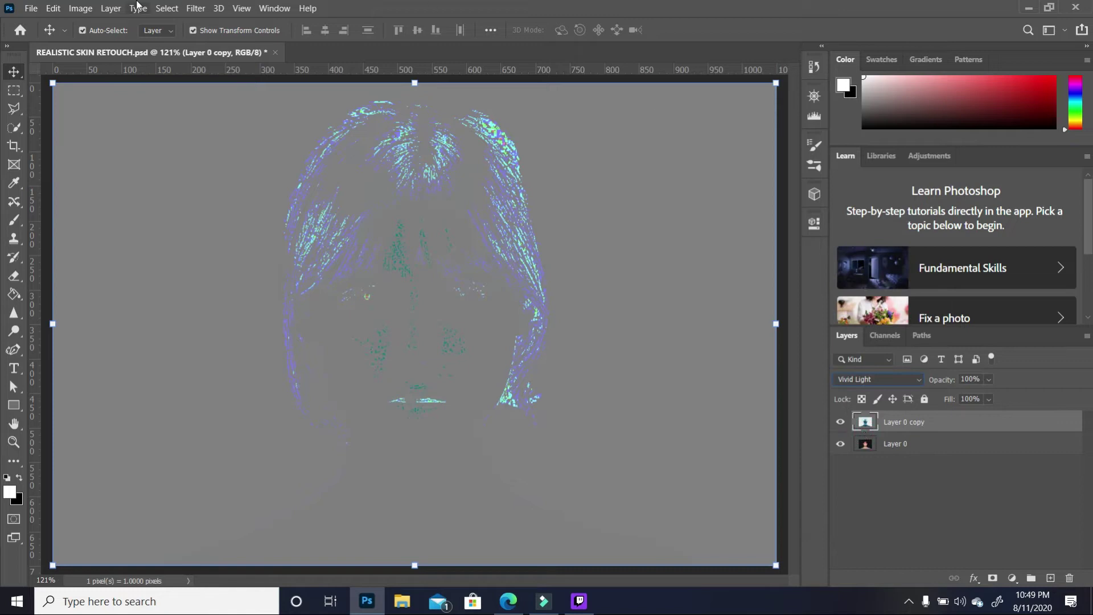
left_click(196, 10)
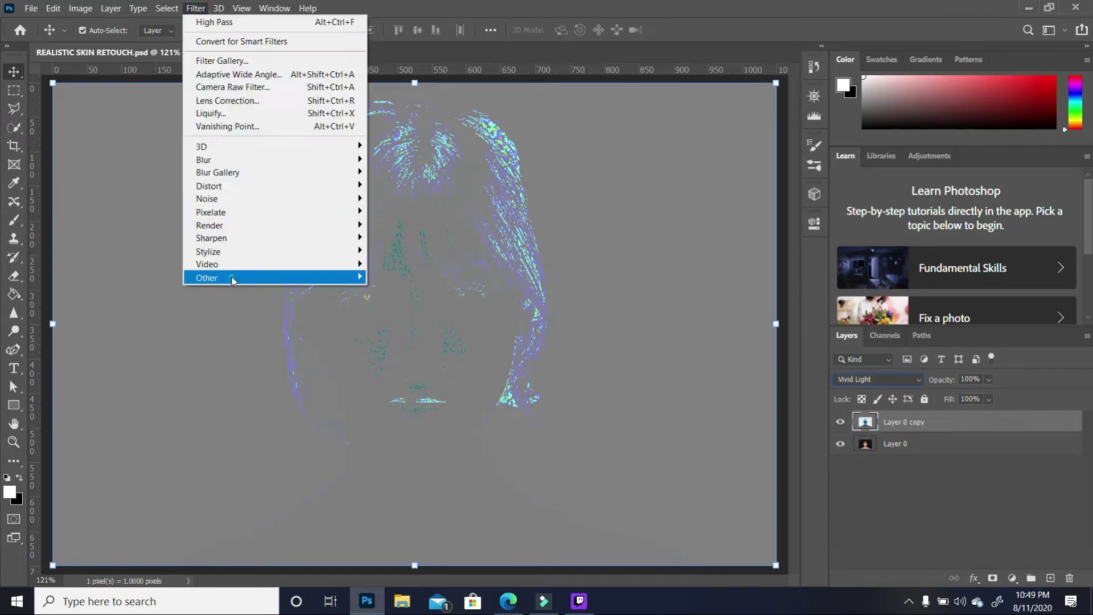
mouse_move(231, 278)
left_click(413, 290)
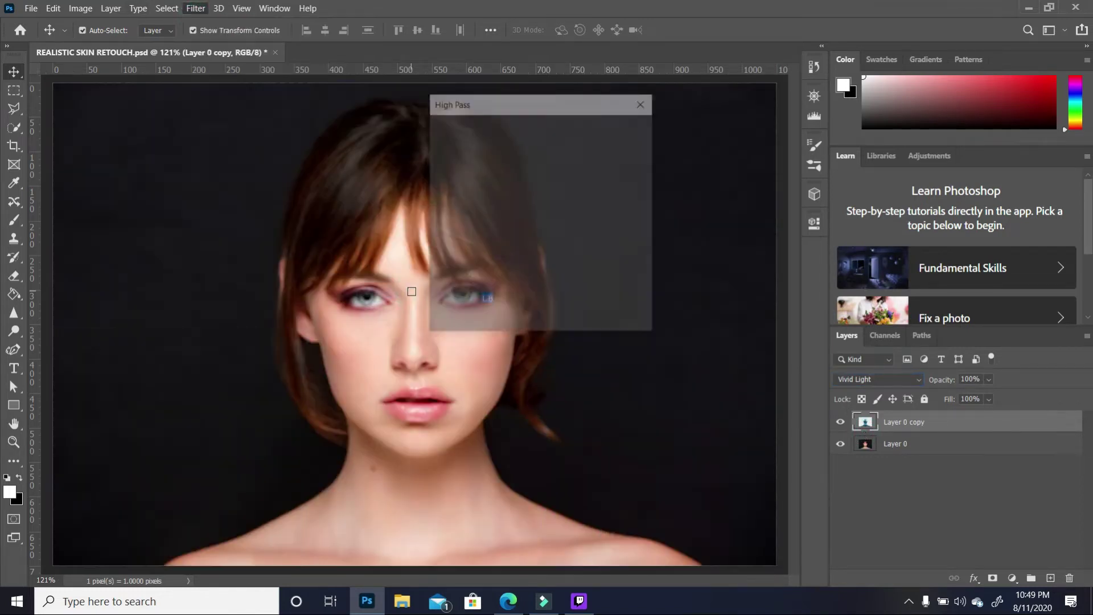
left_click_drag(552, 108, 699, 116)
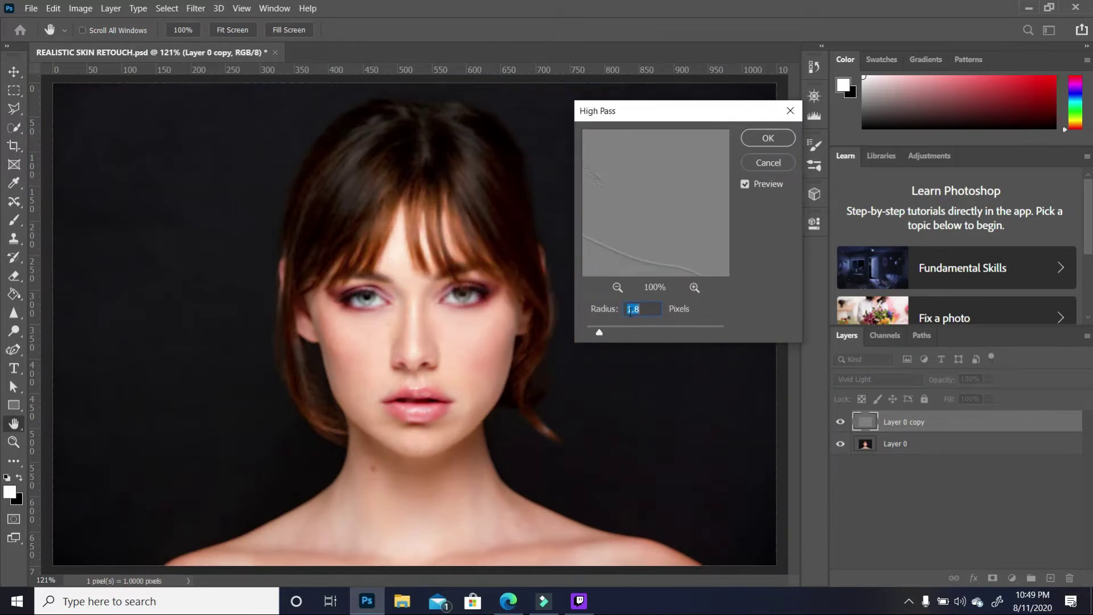
left_click(772, 144)
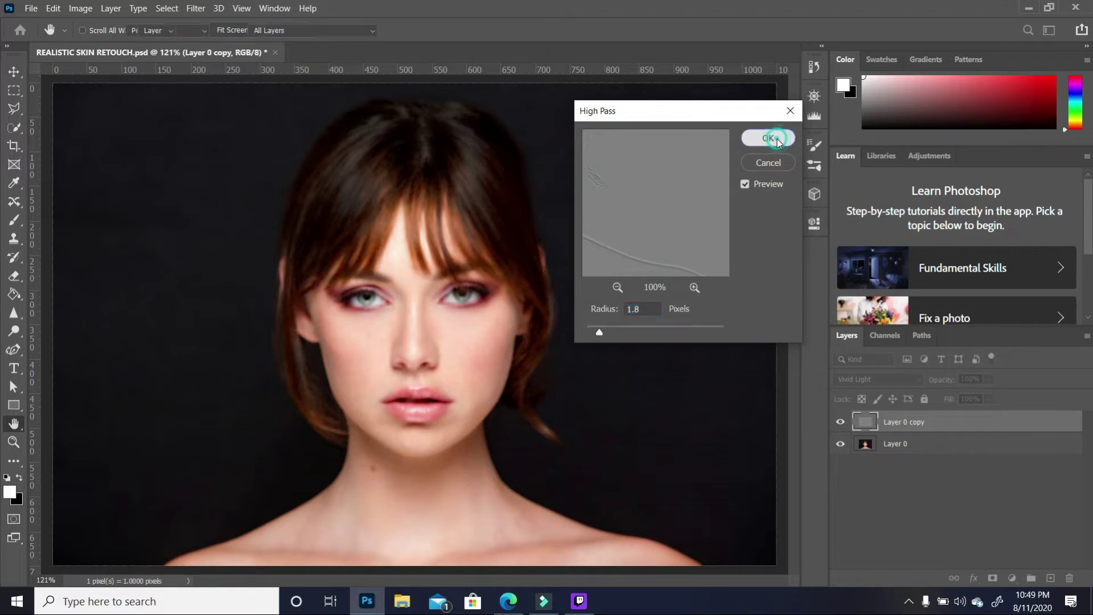
Step: Give Layer 0 copy an inverted black mask and paint white over the facial, neck and shoulder skin, reducing the soft brush to 44 px
left_click(993, 579)
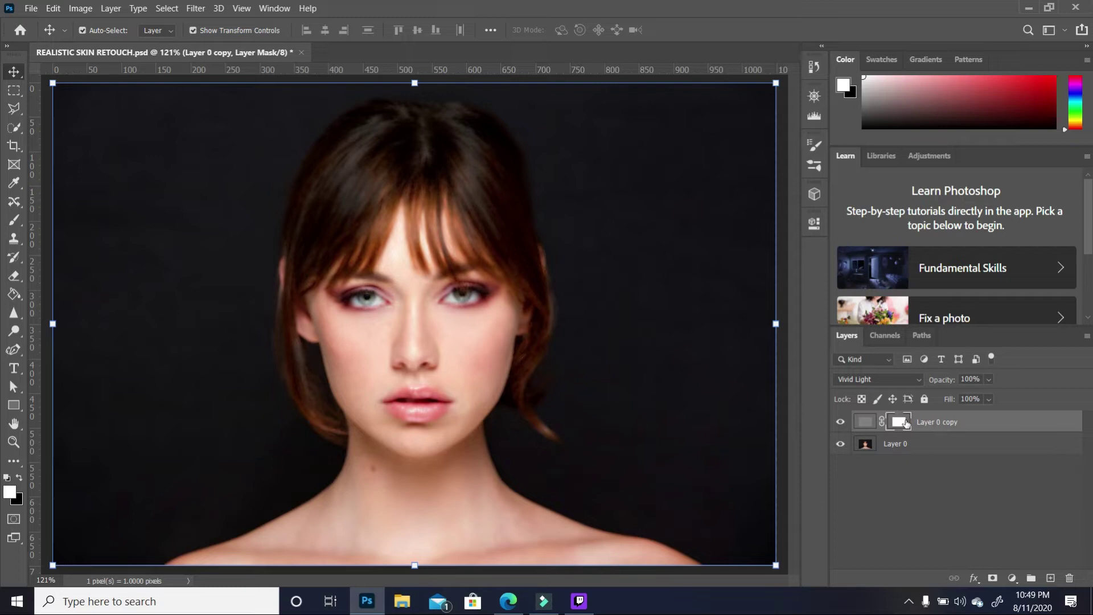
key("ctrl+i")
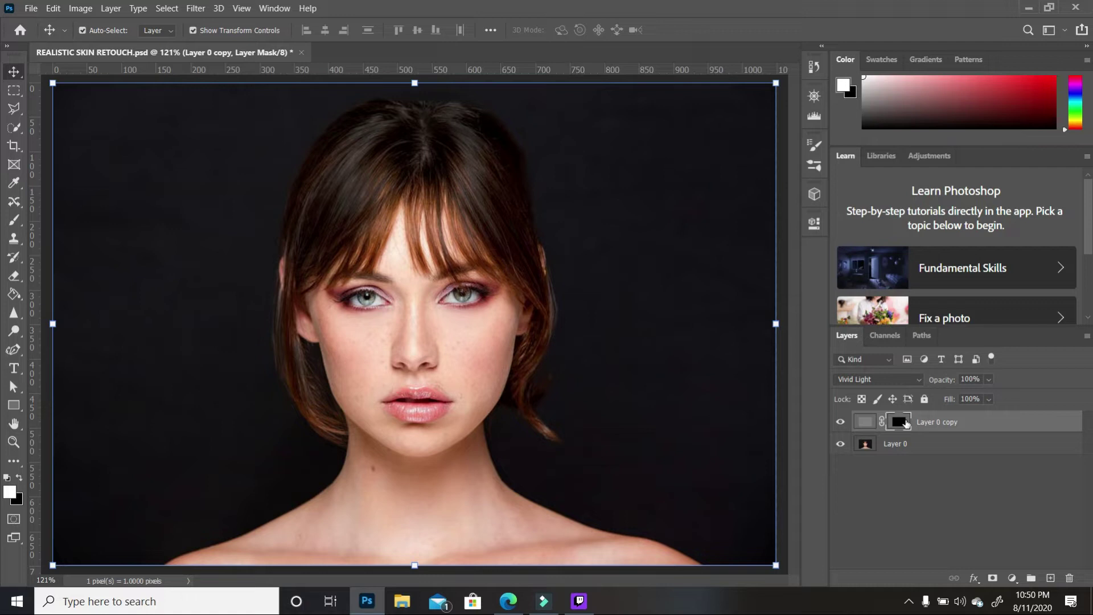
left_click(14, 221)
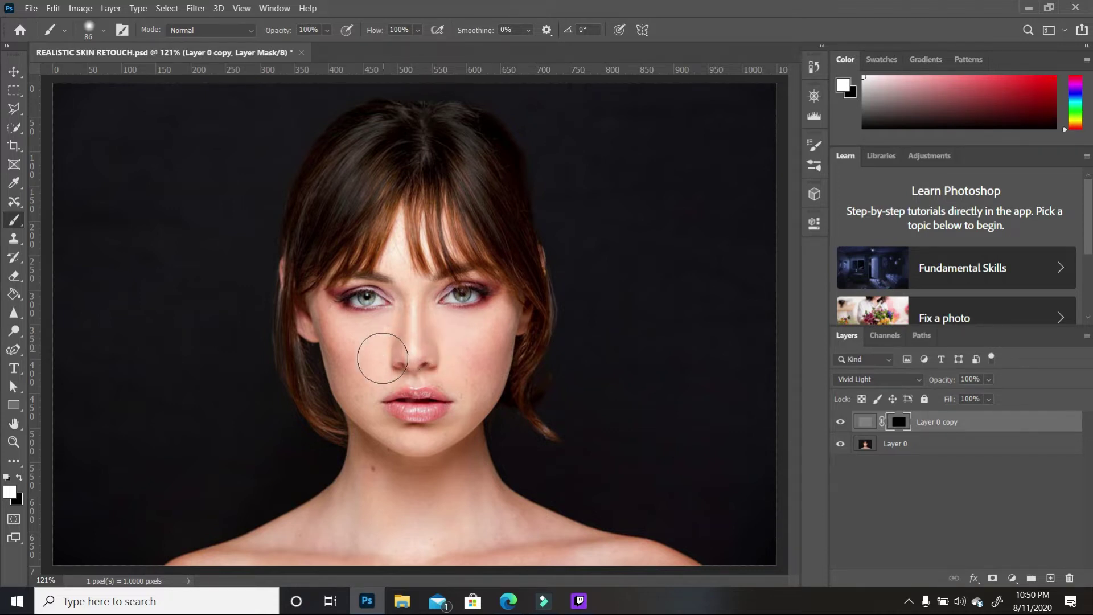
mouse_move(464, 359)
left_mouse_down()
mouse_move(476, 336)
mouse_move(479, 371)
mouse_move(485, 346)
mouse_move(469, 313)
mouse_move(419, 313)
mouse_move(419, 325)
left_mouse_up()
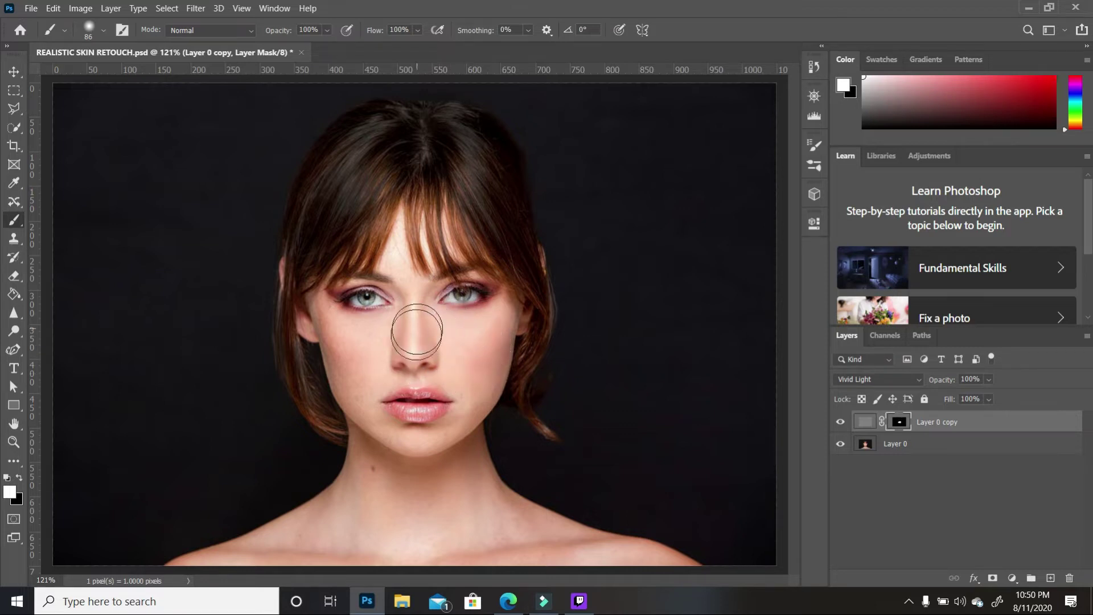
mouse_move(461, 432)
left_mouse_down()
mouse_move(358, 484)
mouse_move(531, 532)
mouse_move(342, 517)
left_mouse_up()
left_click(104, 34)
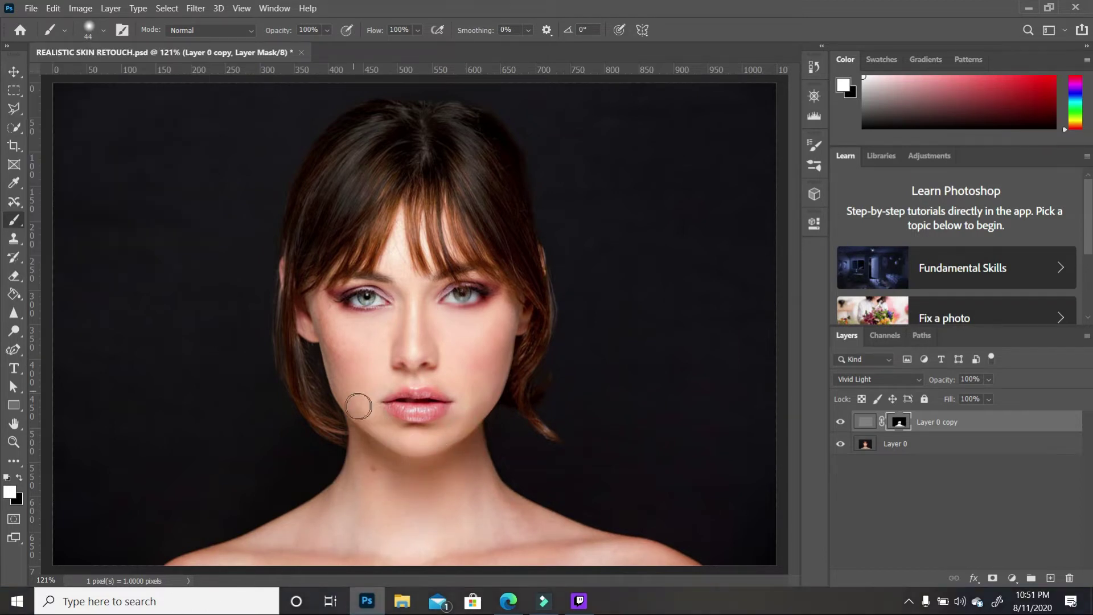
right_click(391, 248, "alt")
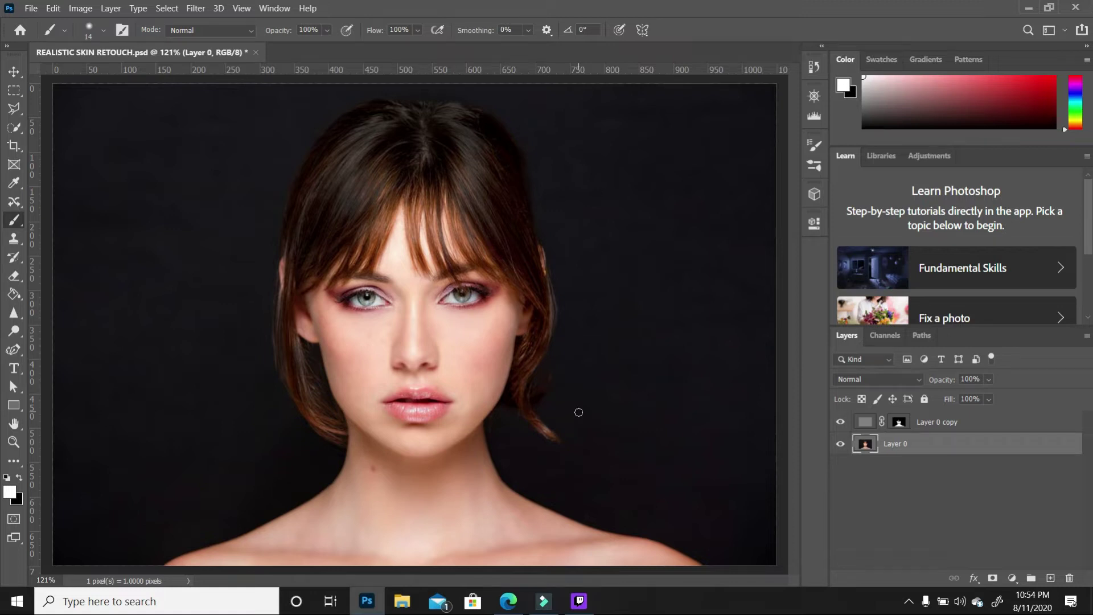
Step: Duplicate Layer 0 again and set the Burn tool to 36% exposure for the new copy
left_click_drag(993, 448, 1050, 578)
left_click(841, 467)
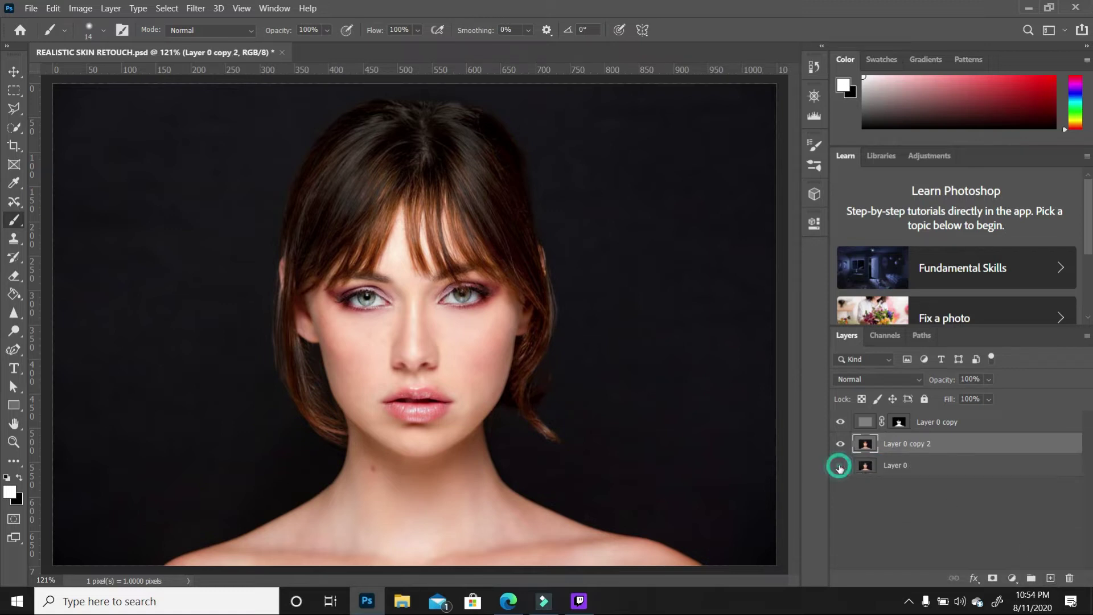
left_click(14, 331)
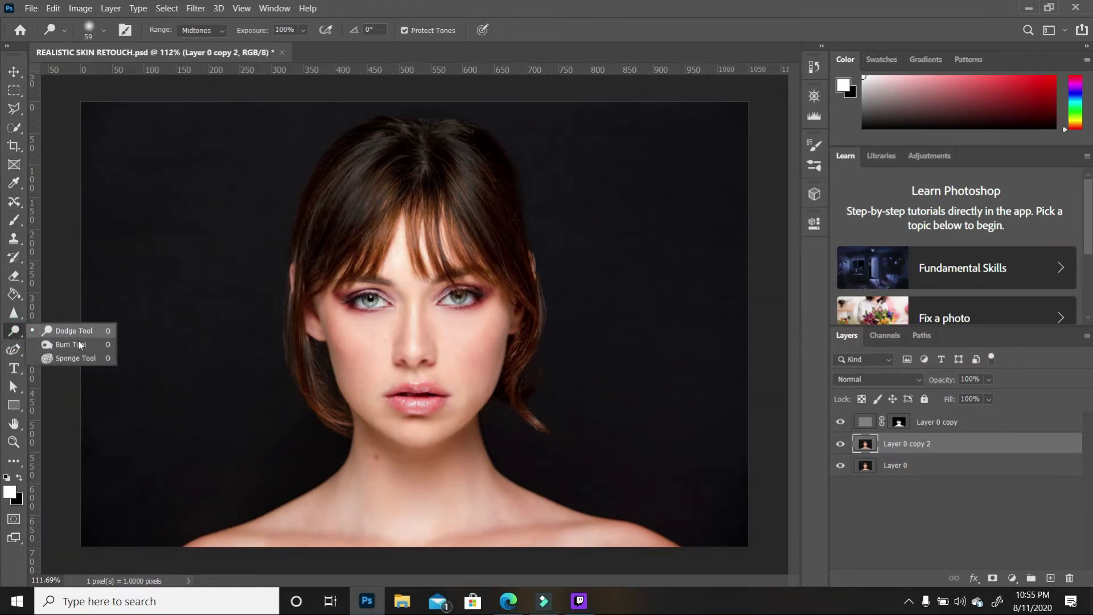
left_click(79, 344)
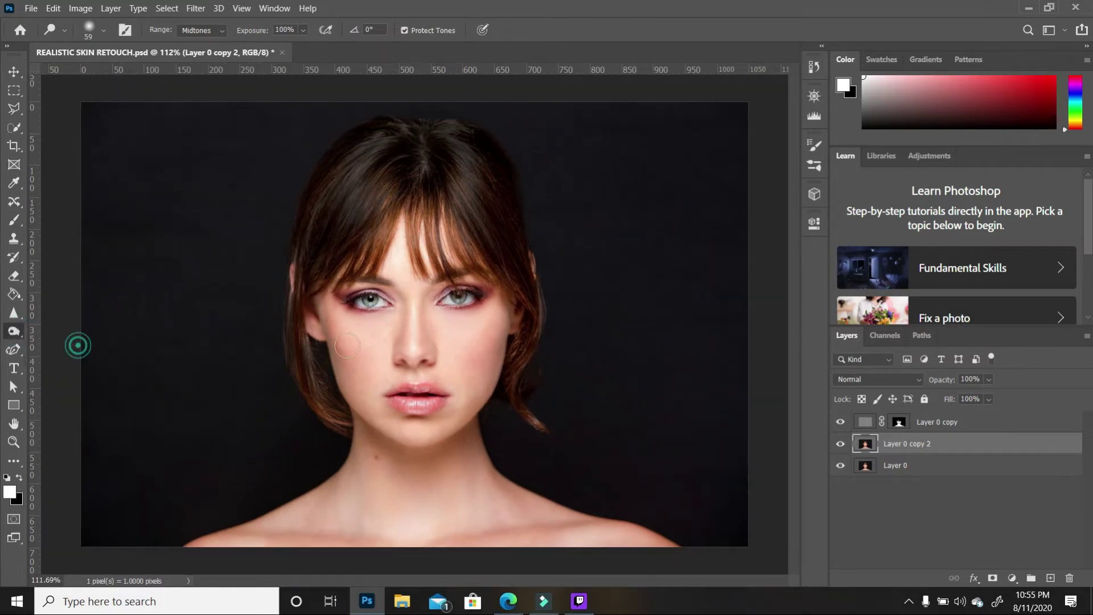
scroll(507, 368, "up", 5)
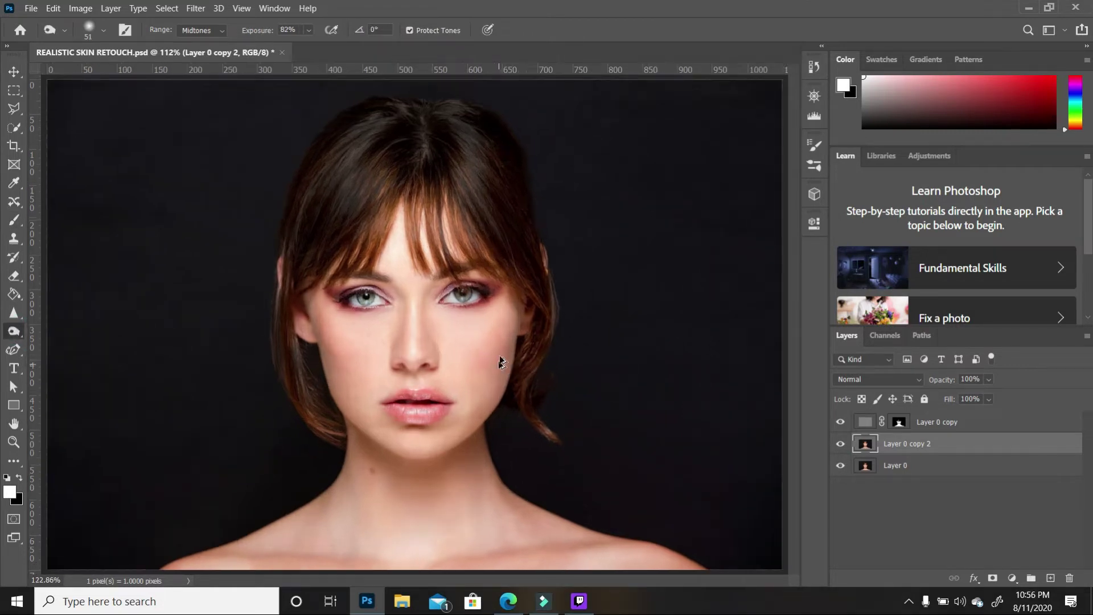
left_click(309, 31)
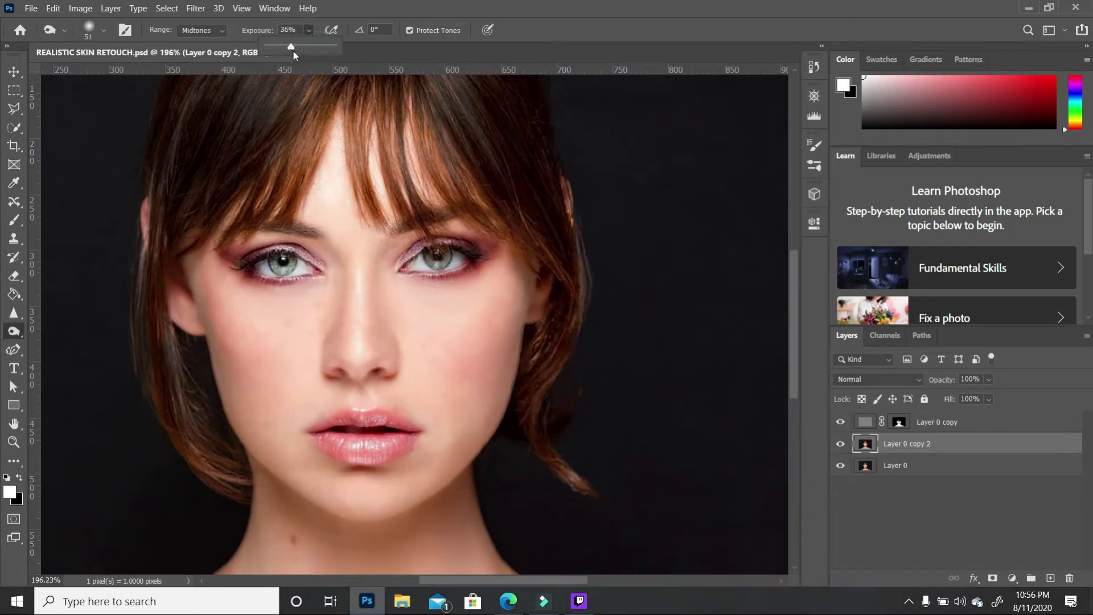
Step: Set the Burn brush size to 77 px and undo the trial strokes made on the cheek at the image's right
left_click(471, 383)
mouse_move(486, 343)
left_mouse_down()
mouse_move(468, 355)
mouse_move(499, 298)
mouse_move(447, 376)
mouse_move(451, 336)
left_mouse_up()
left_click(107, 28)
left_click_drag(102, 74, 114, 73)
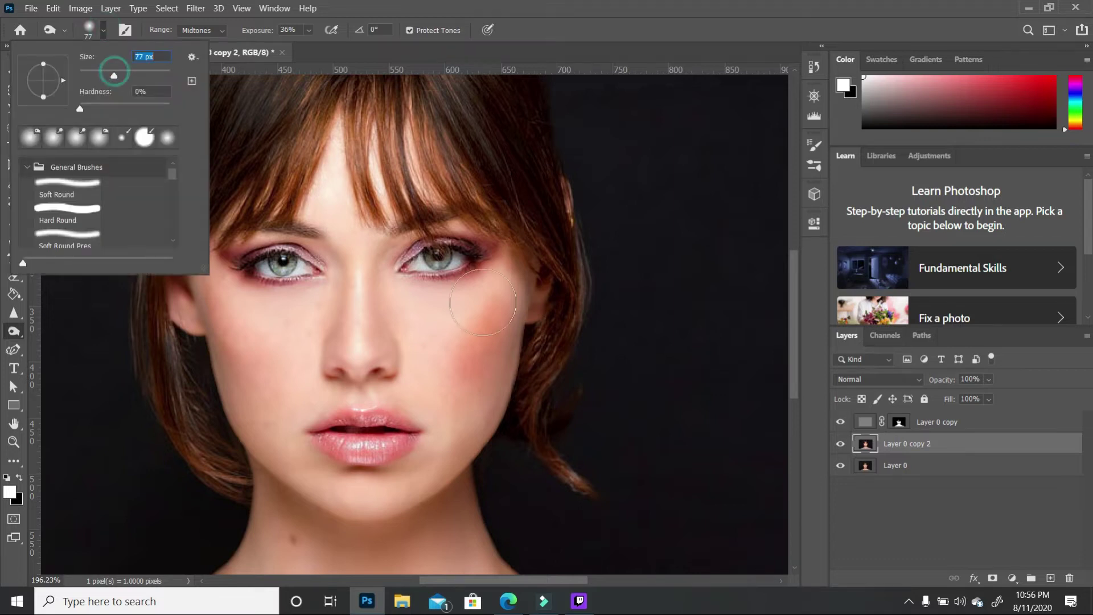
left_click_drag(488, 317, 465, 403)
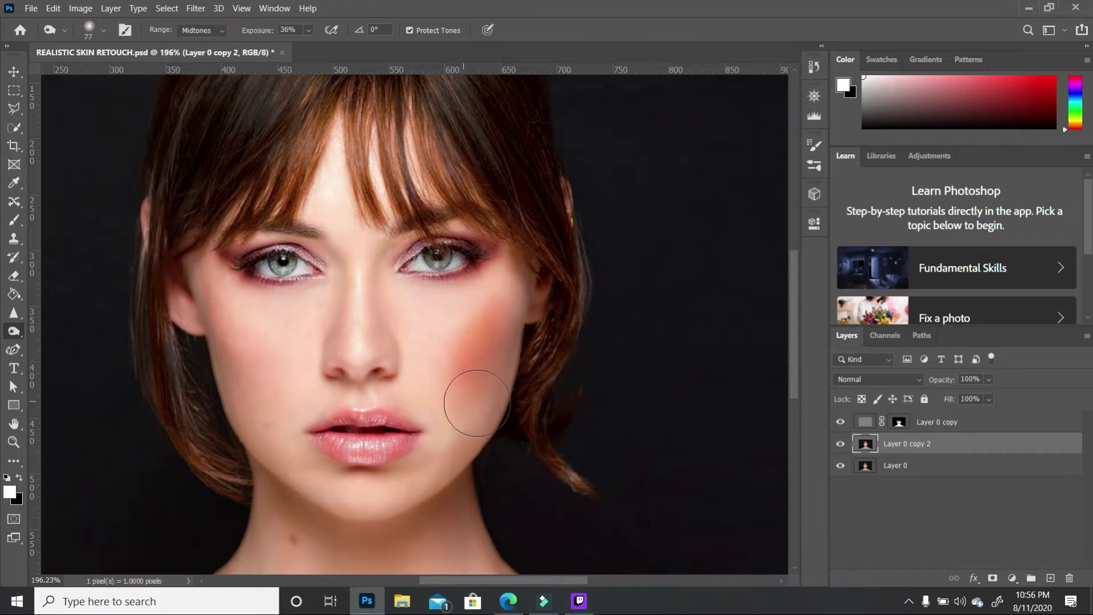
key("ctrl+z")
key("ctrl+z")
Step: Darken both cheeks on Layer 0 copy 2 with Burn tool strokes along the cheekbones
left_click_drag(494, 315, 463, 395)
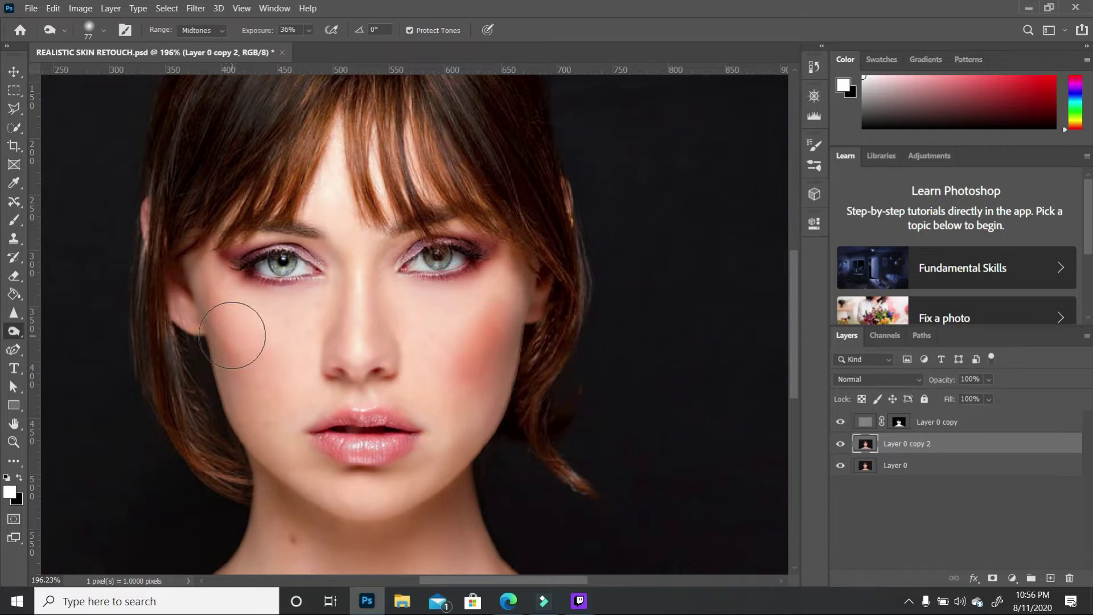
mouse_move(251, 383)
left_mouse_down()
mouse_move(265, 416)
mouse_move(271, 376)
mouse_move(242, 308)
left_mouse_up()
mouse_move(455, 405)
left_mouse_down()
mouse_move(480, 305)
mouse_move(496, 438)
mouse_move(488, 306)
mouse_move(456, 383)
left_mouse_up()
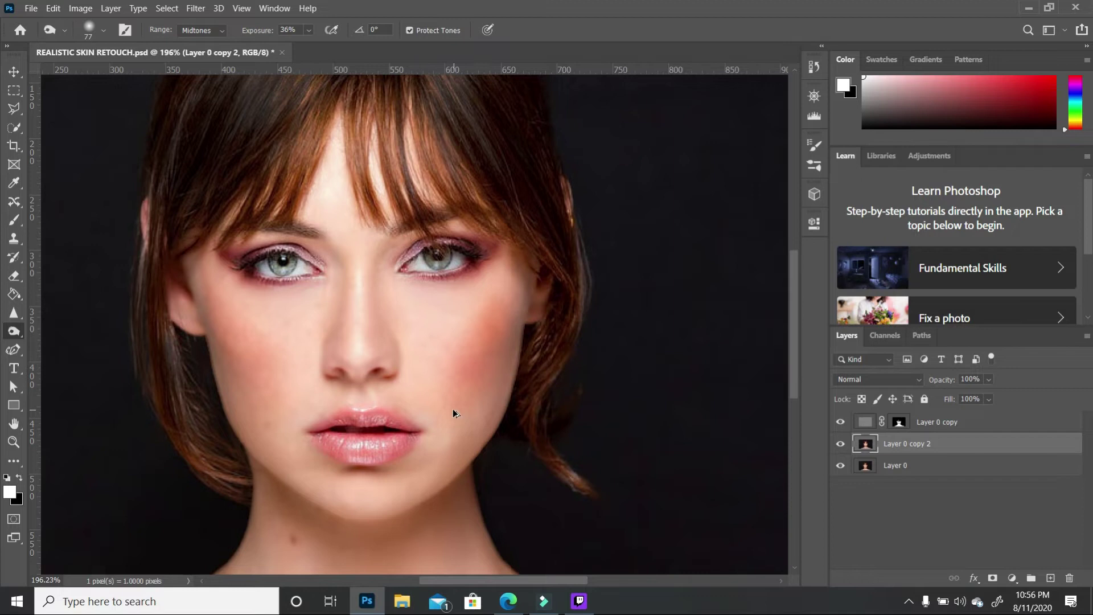
scroll(453, 410, "down", 4)
scroll(547, 325, "up", 1)
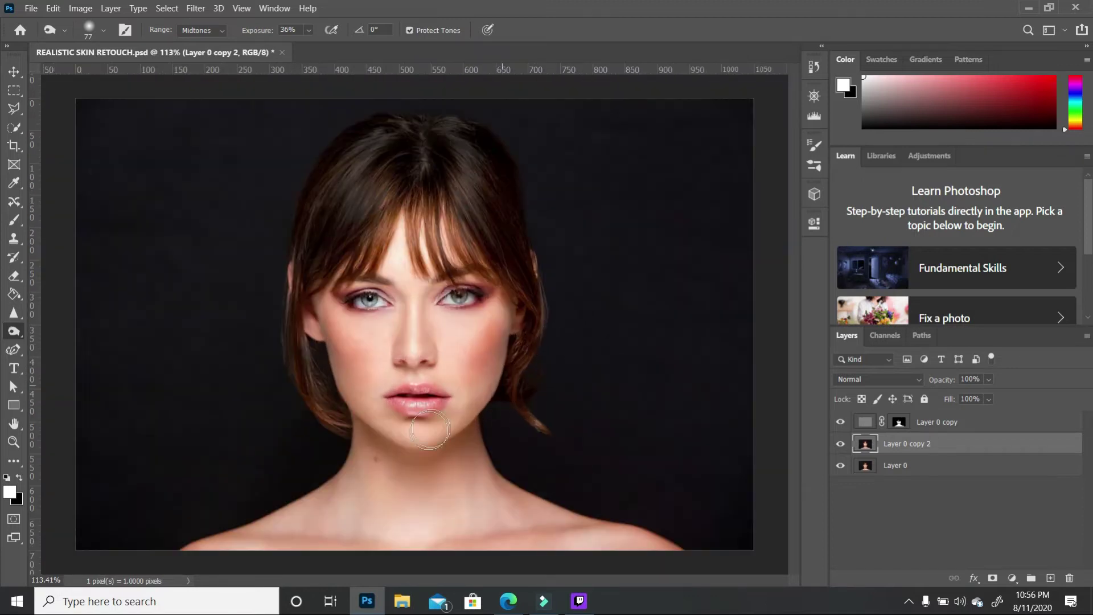
scroll(429, 439, "down", 2)
scroll(490, 244, "up", 2)
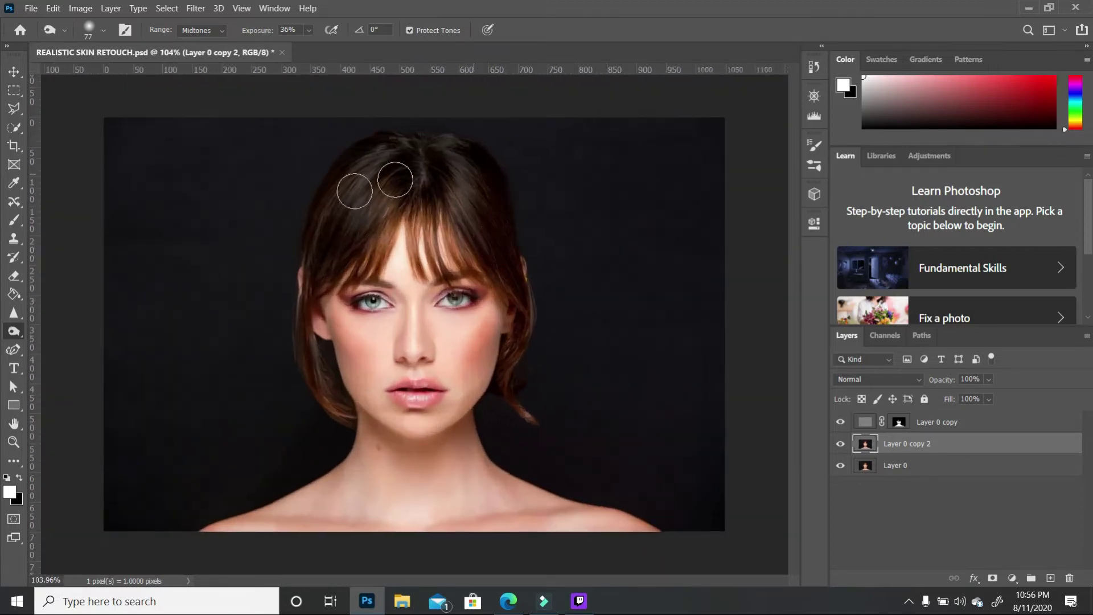
Step: Lighten the hair on both sides of the crown and the fringe using the Dodge tool with an 84 px brush
left_click(14, 333)
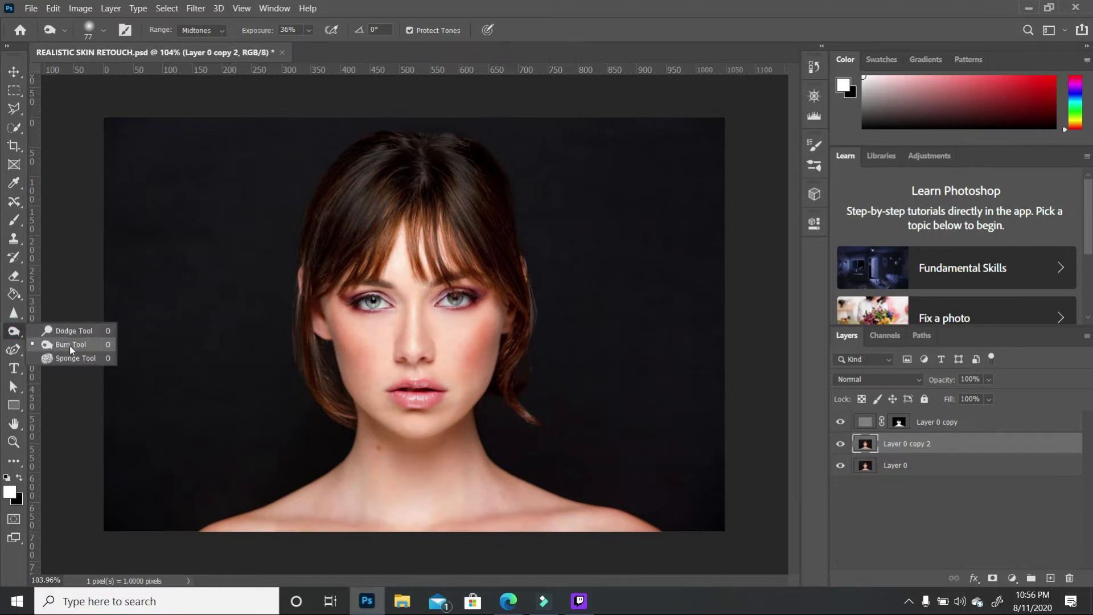
left_click(79, 331)
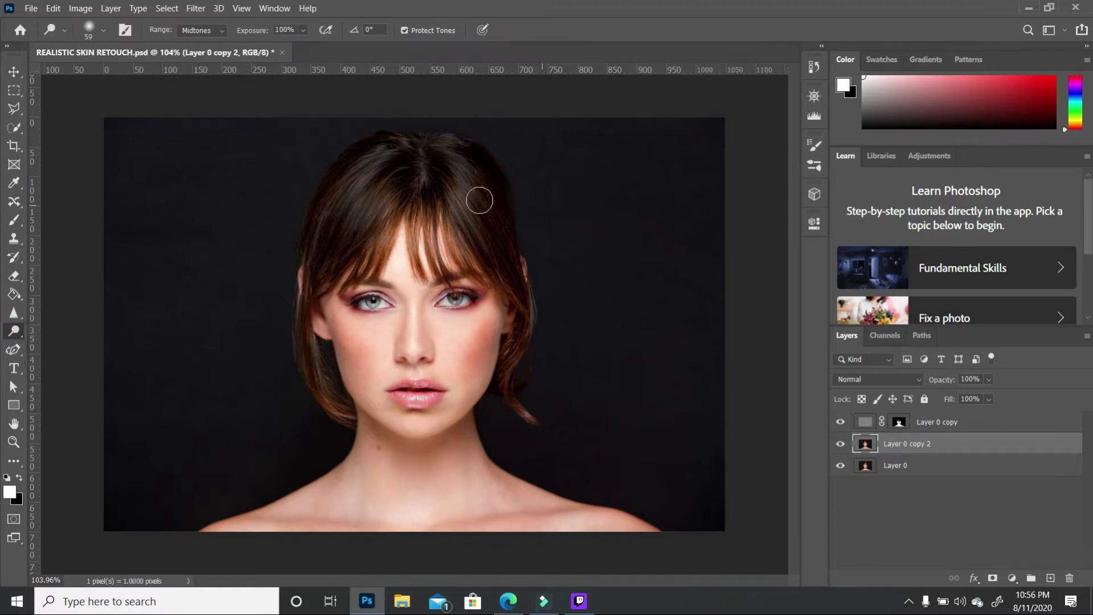
left_click(103, 30)
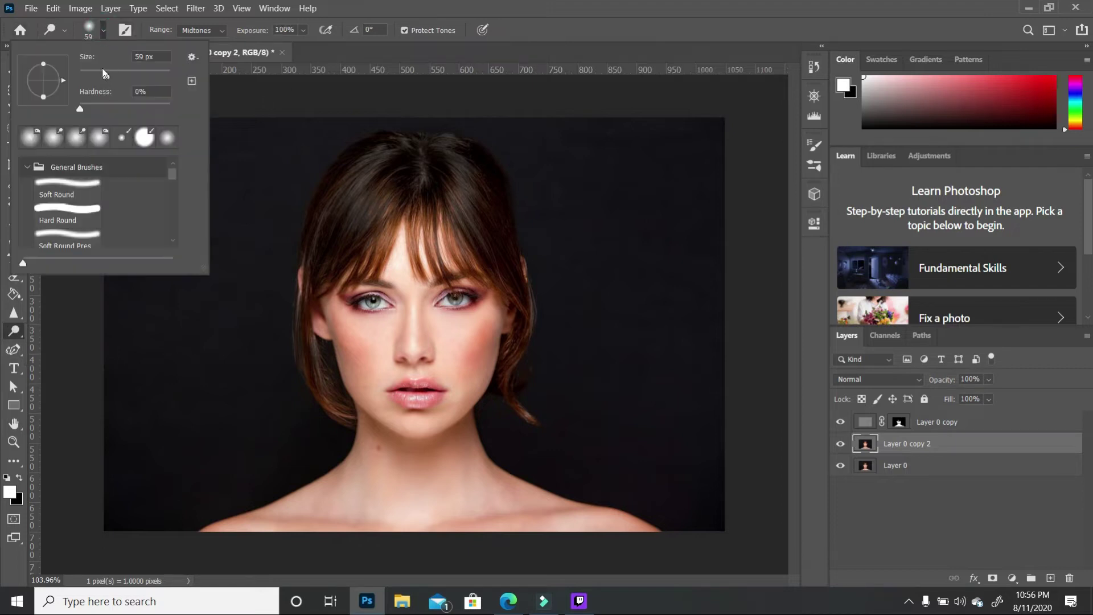
mouse_move(106, 78)
left_mouse_down()
mouse_move(127, 75)
mouse_move(117, 76)
left_mouse_up()
left_click(369, 183)
left_click(359, 177)
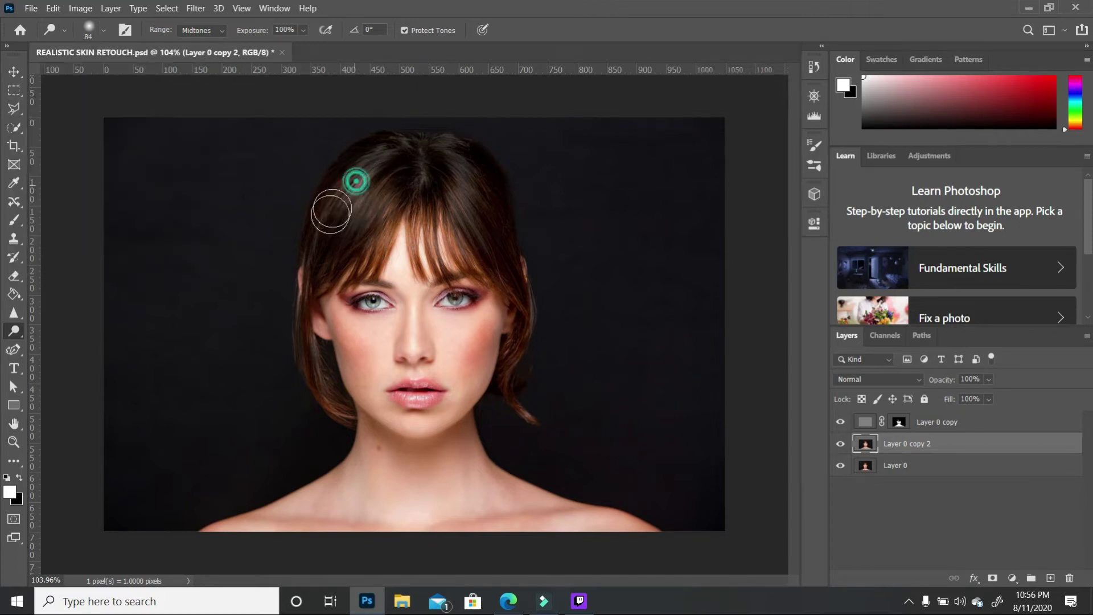
left_click_drag(464, 166, 493, 227)
mouse_move(451, 149)
left_mouse_down()
mouse_move(496, 216)
mouse_move(504, 253)
mouse_move(498, 227)
left_mouse_up()
mouse_move(387, 193)
left_mouse_down()
mouse_move(344, 239)
mouse_move(354, 234)
mouse_move(320, 251)
left_mouse_up()
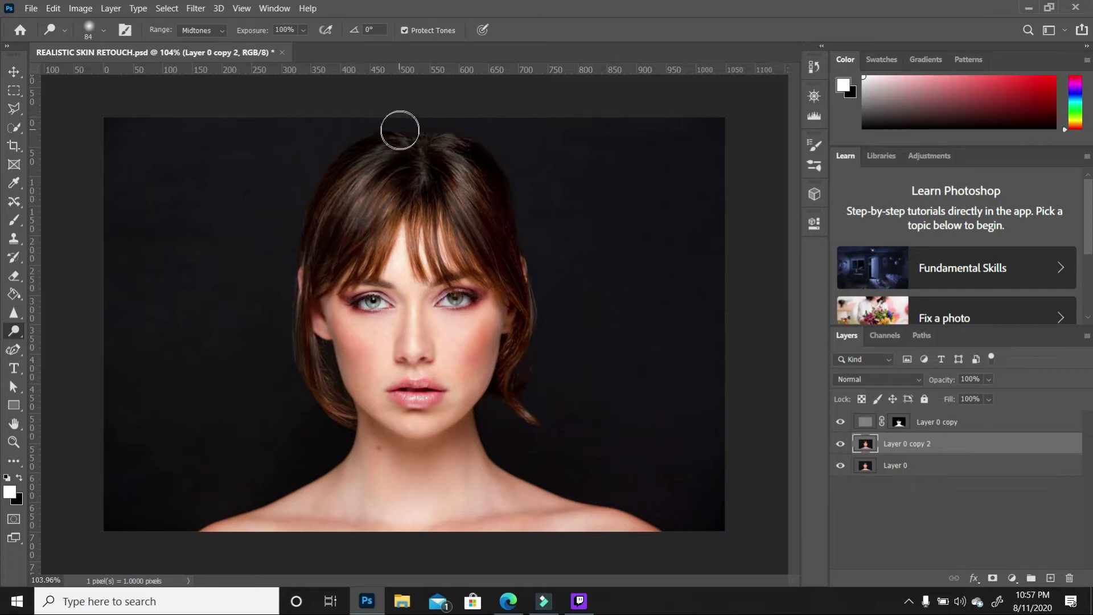
Step: Dodge the remaining hair at the crown and the side strands beside the face, and toggle Layer 0 copy 2's visibility to compare
mouse_move(385, 146)
left_mouse_down()
mouse_move(366, 153)
mouse_move(383, 152)
left_mouse_up()
left_click_drag(518, 279, 527, 298)
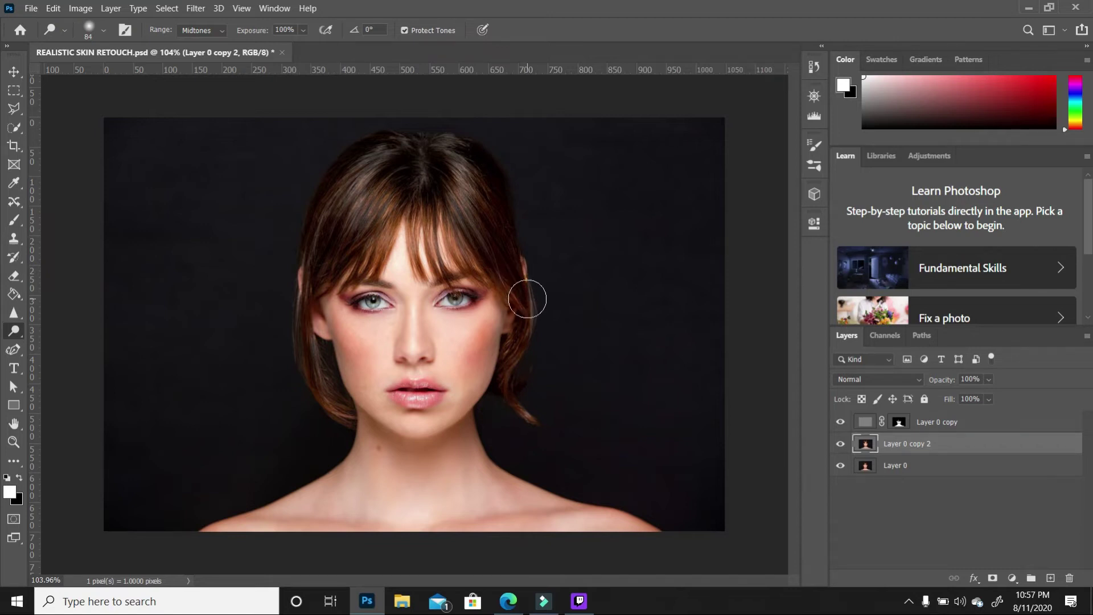
mouse_move(305, 366)
left_mouse_down()
mouse_move(317, 390)
mouse_move(303, 347)
mouse_move(322, 386)
mouse_move(314, 369)
left_mouse_up()
left_click_drag(514, 361, 520, 363)
left_click_drag(471, 205, 490, 239)
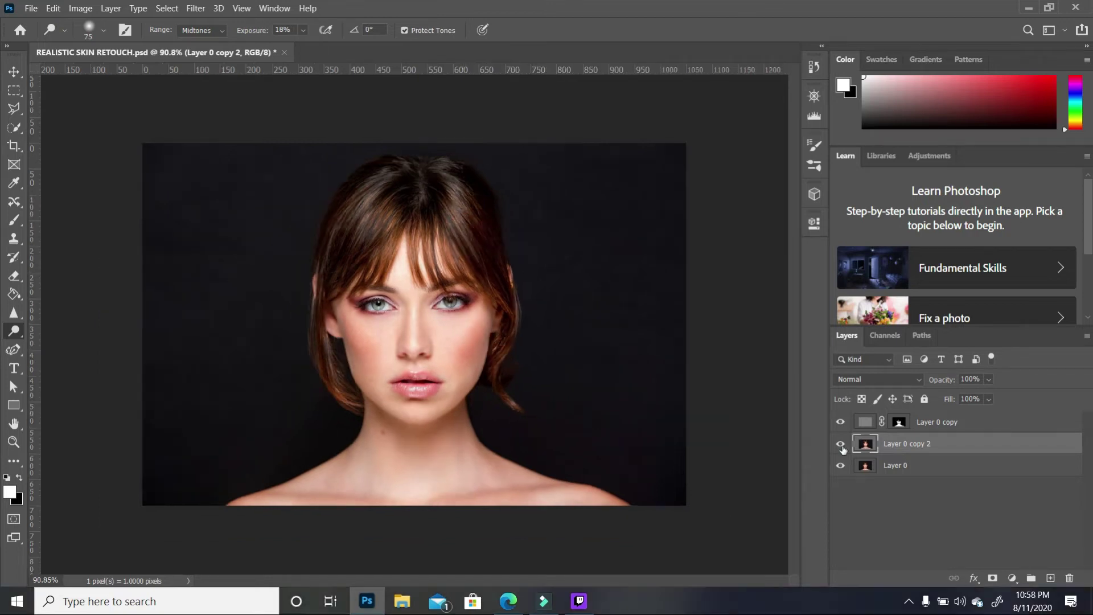
left_click(840, 443)
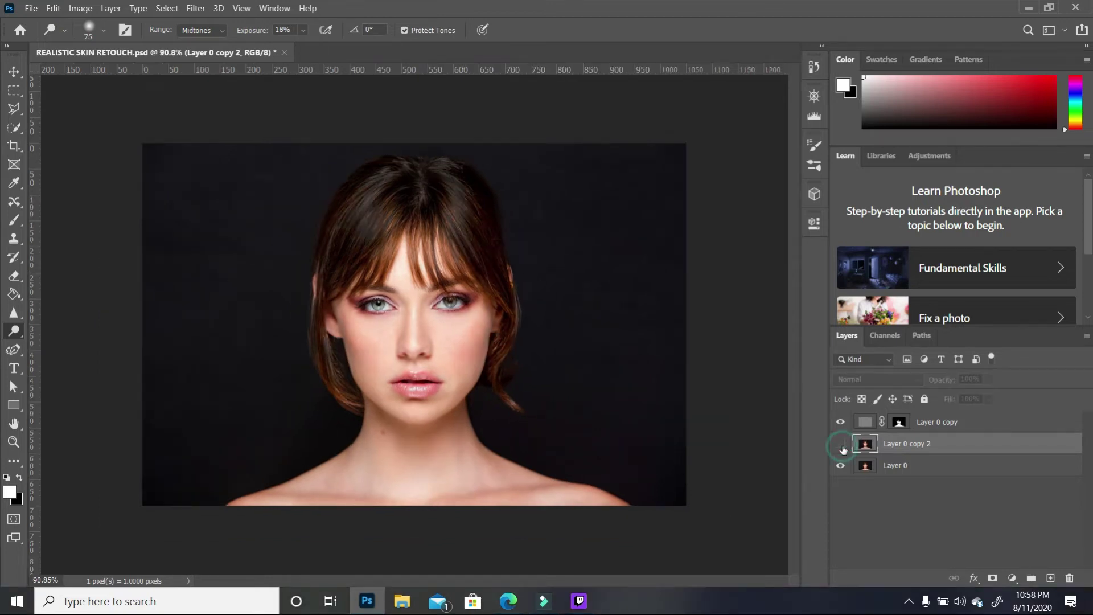
left_click(841, 445)
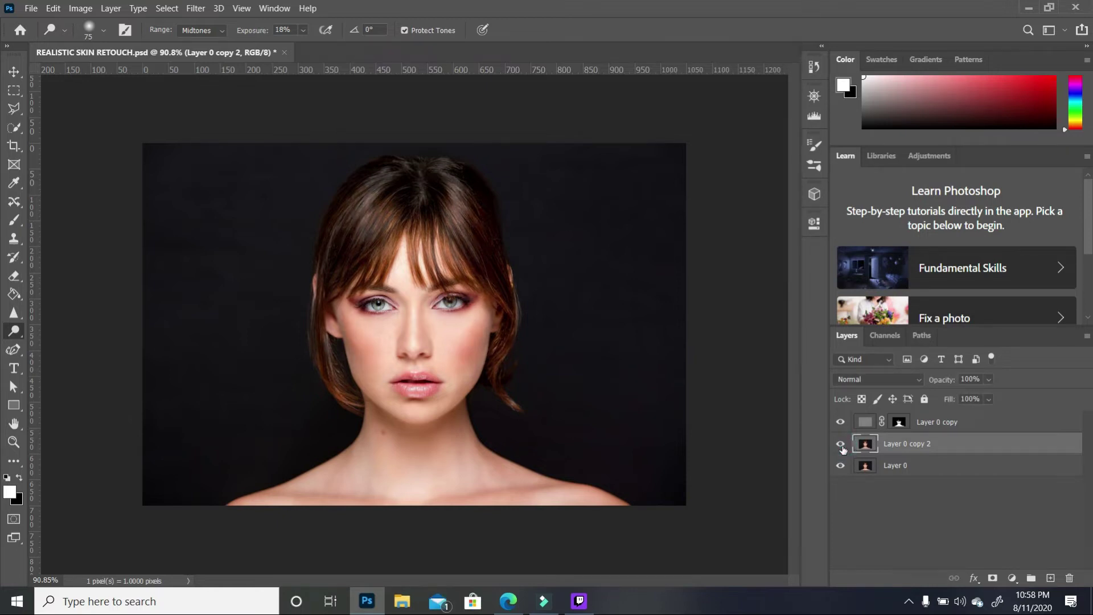
Step: Add a teal Solid Color fill layer above Layer 0 copy 2 and invert its mask to black
scroll(450, 294, "up", 5)
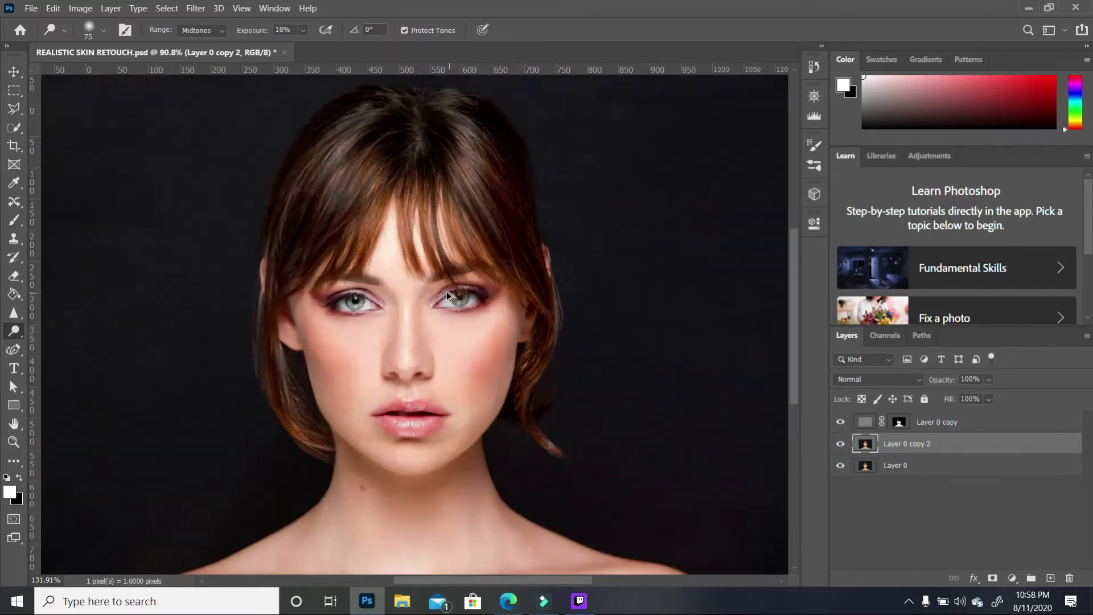
scroll(472, 308, "down", 3)
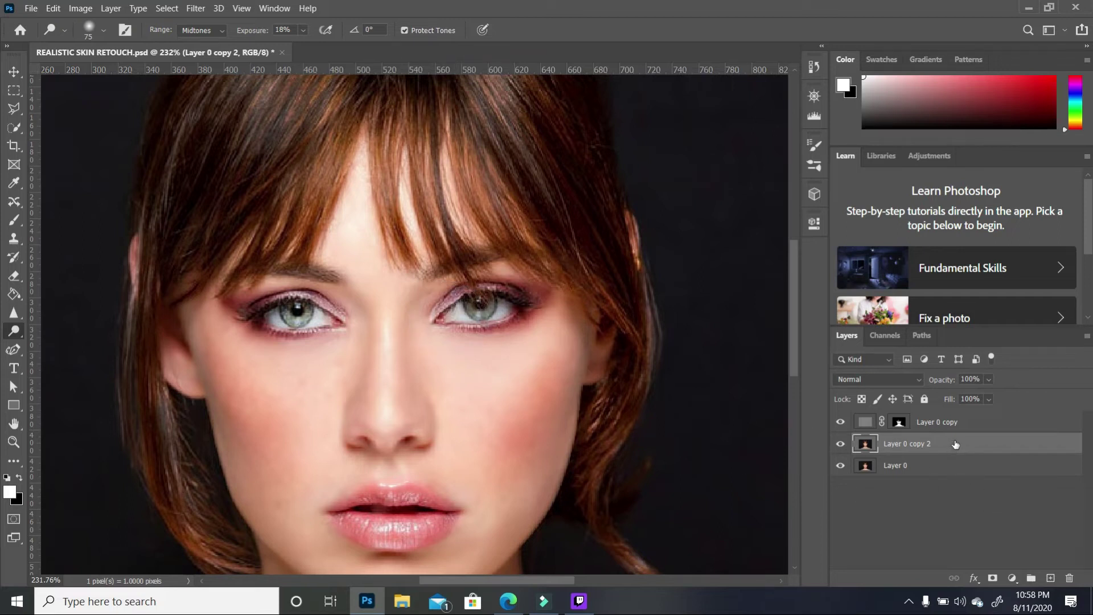
left_click(1016, 582)
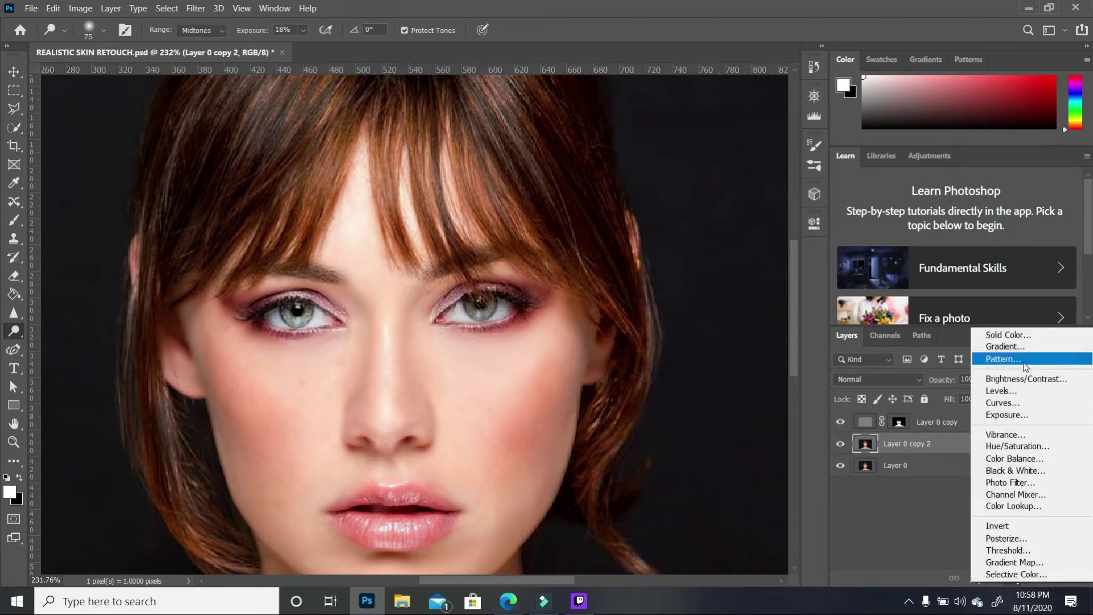
left_click(1029, 337)
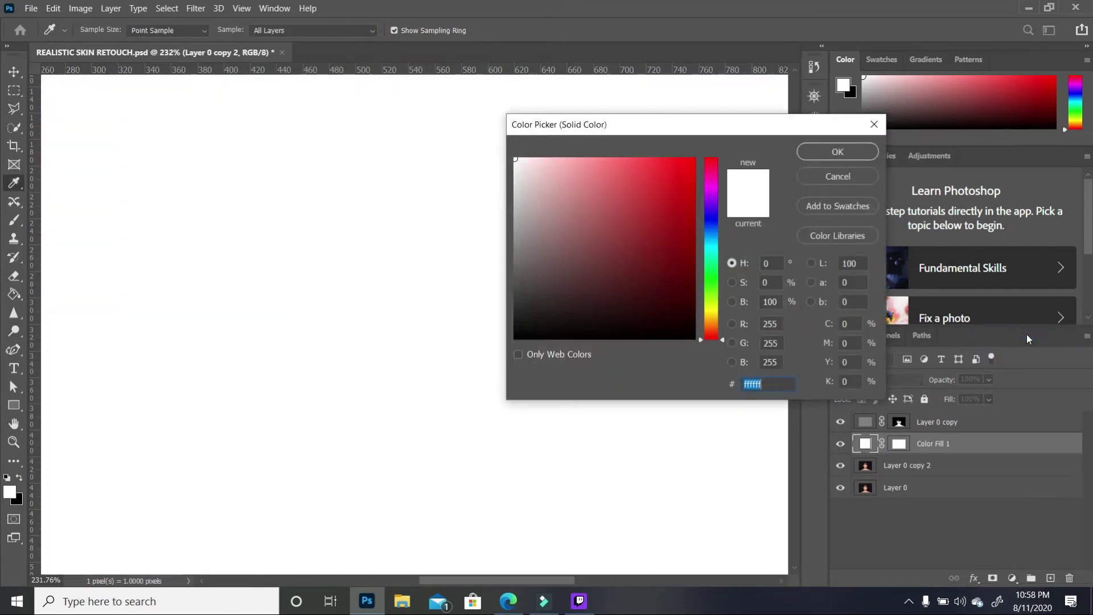
left_click(712, 248)
left_click(692, 228)
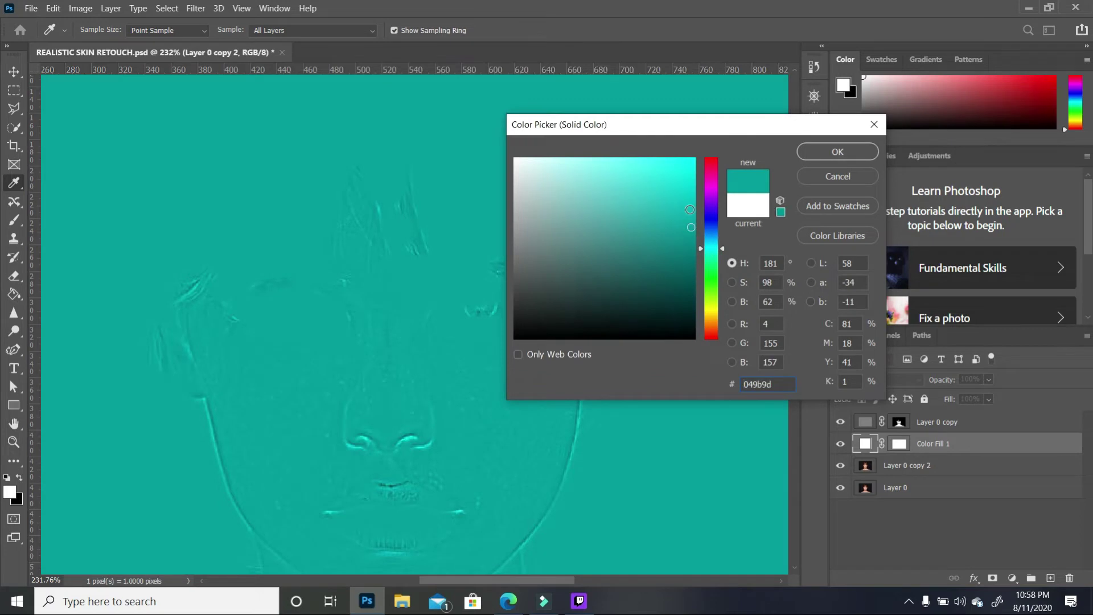
left_click(824, 152)
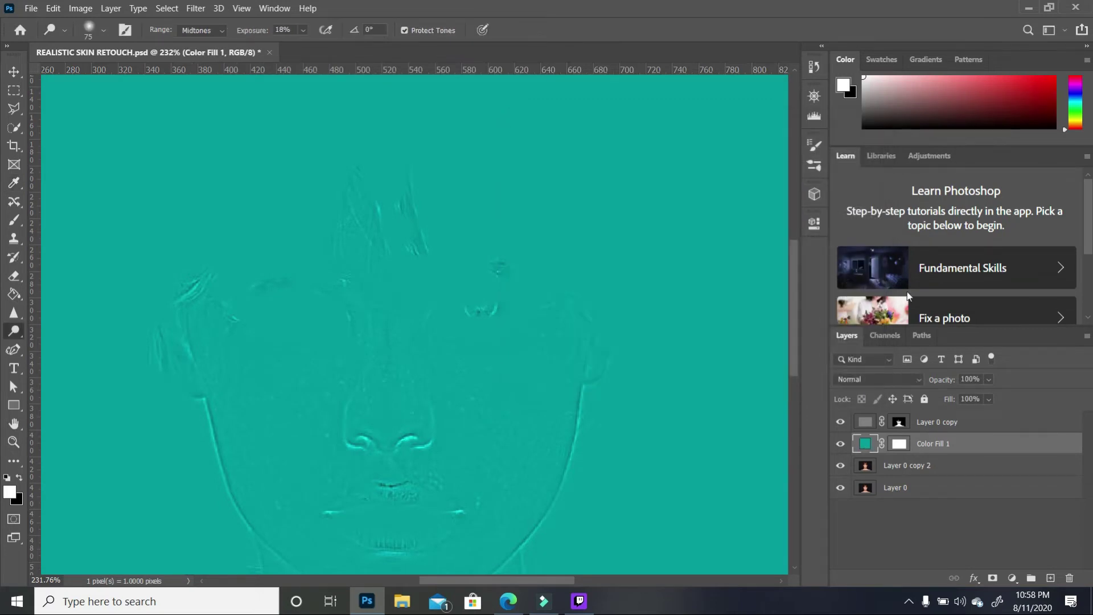
left_click(899, 444)
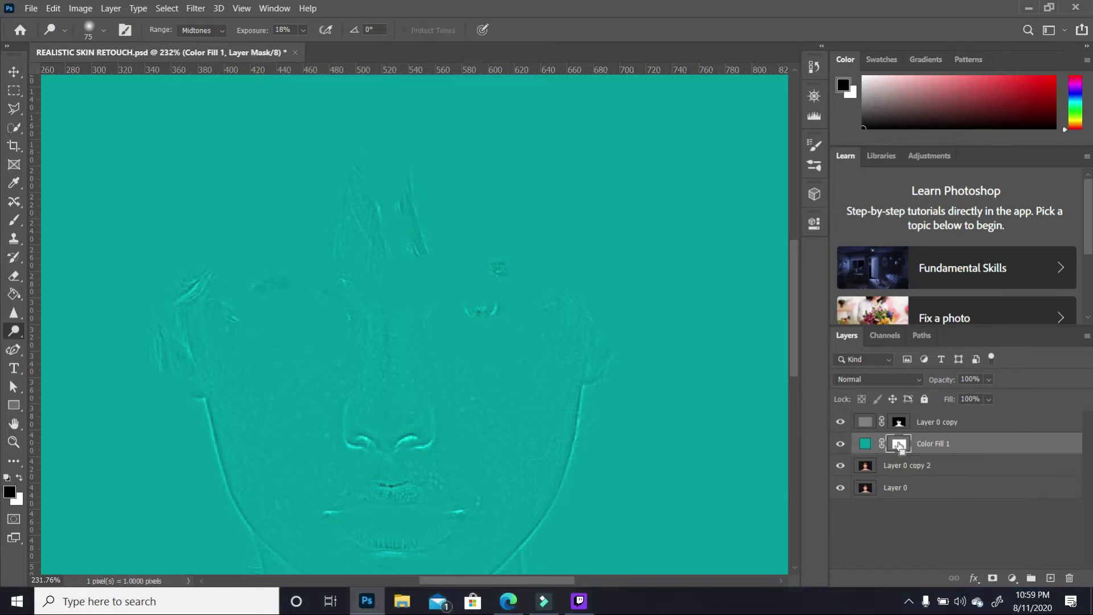
key("ctrl+i")
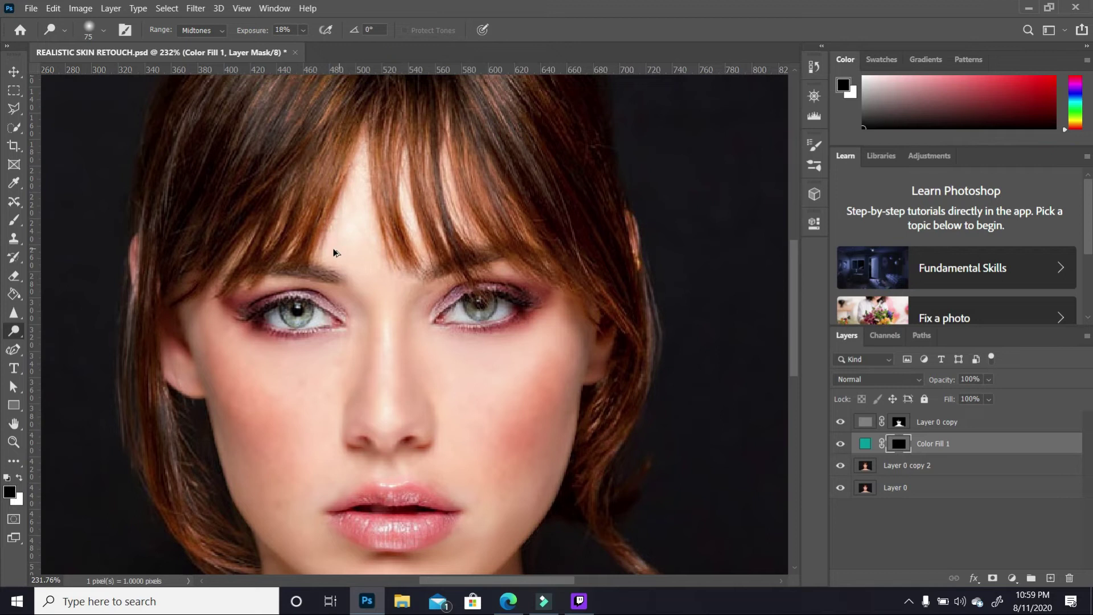
Step: Reveal the teal over the iris at the image's left by painting white on Color Fill 1's mask with a 6 px brush
scroll(296, 307, "up", 3)
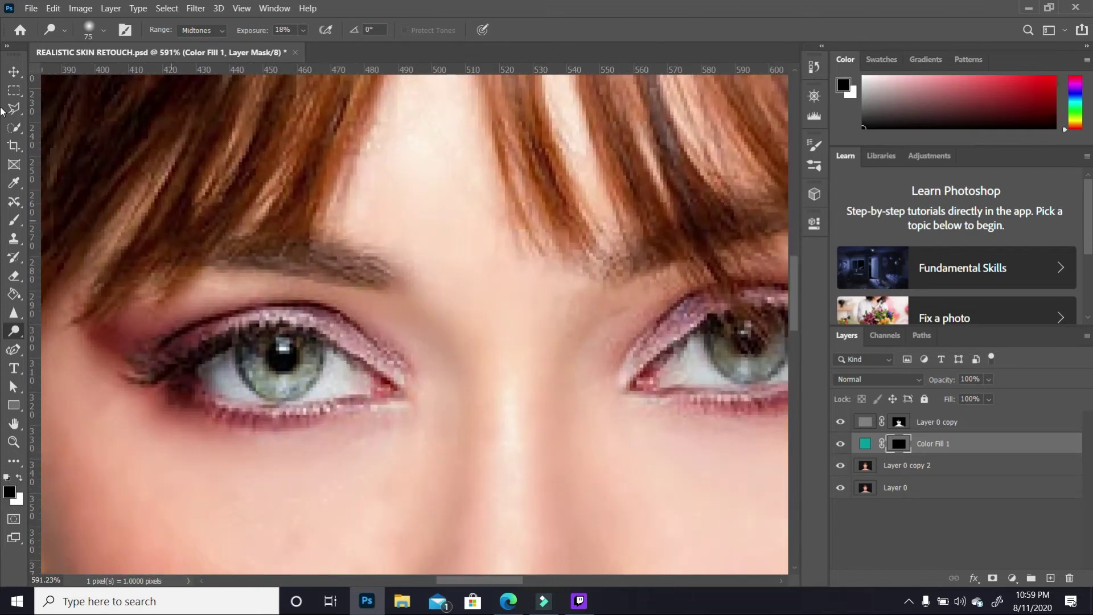
left_click(14, 226)
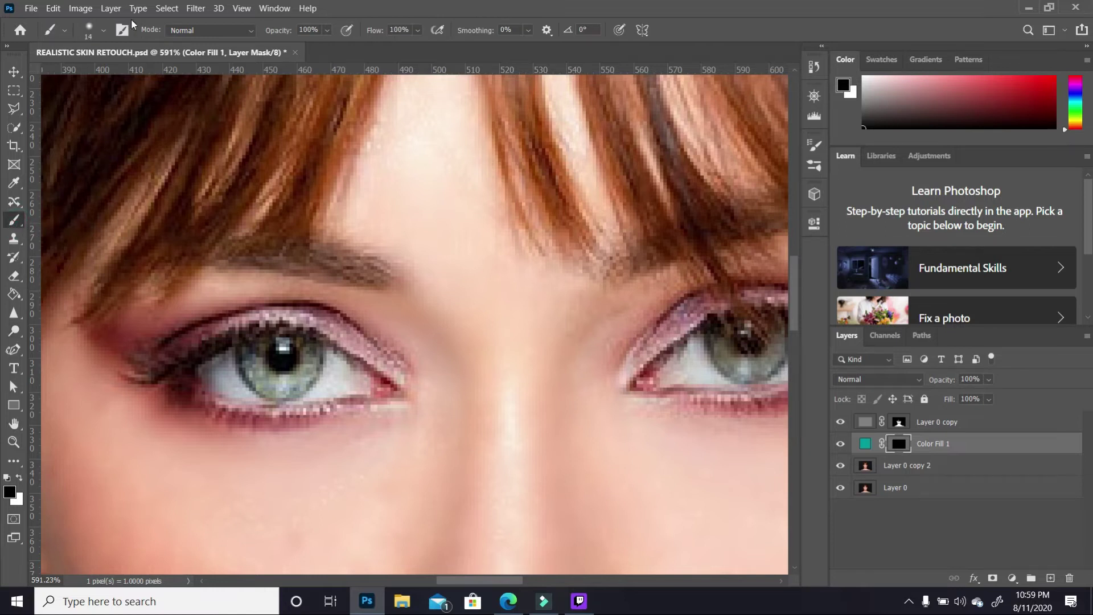
left_click(104, 31)
left_click_drag(88, 76, 84, 78)
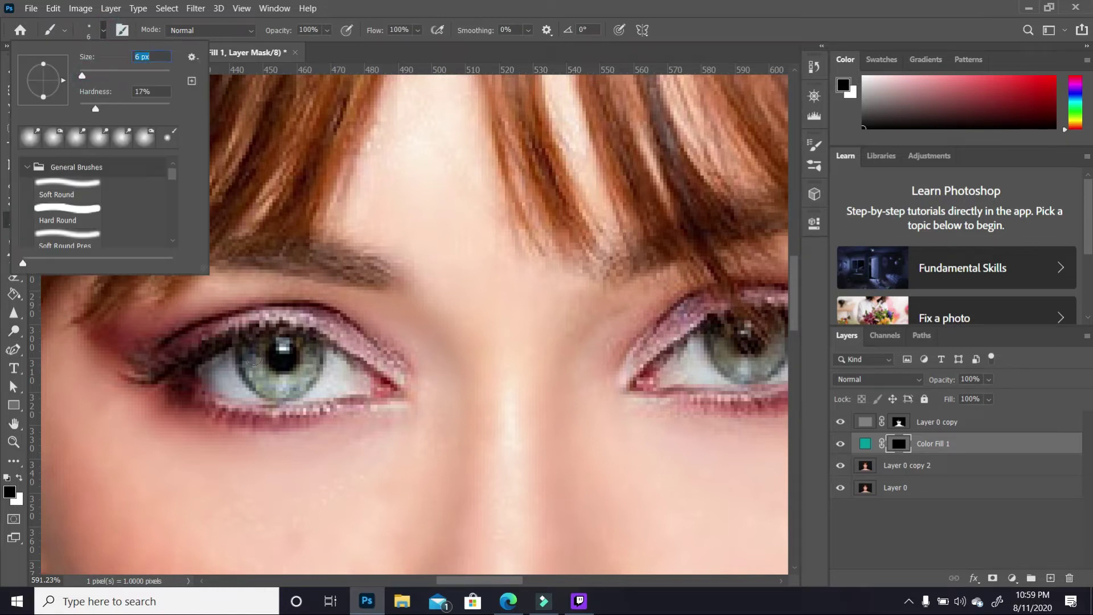
left_click(21, 480)
left_click(19, 478)
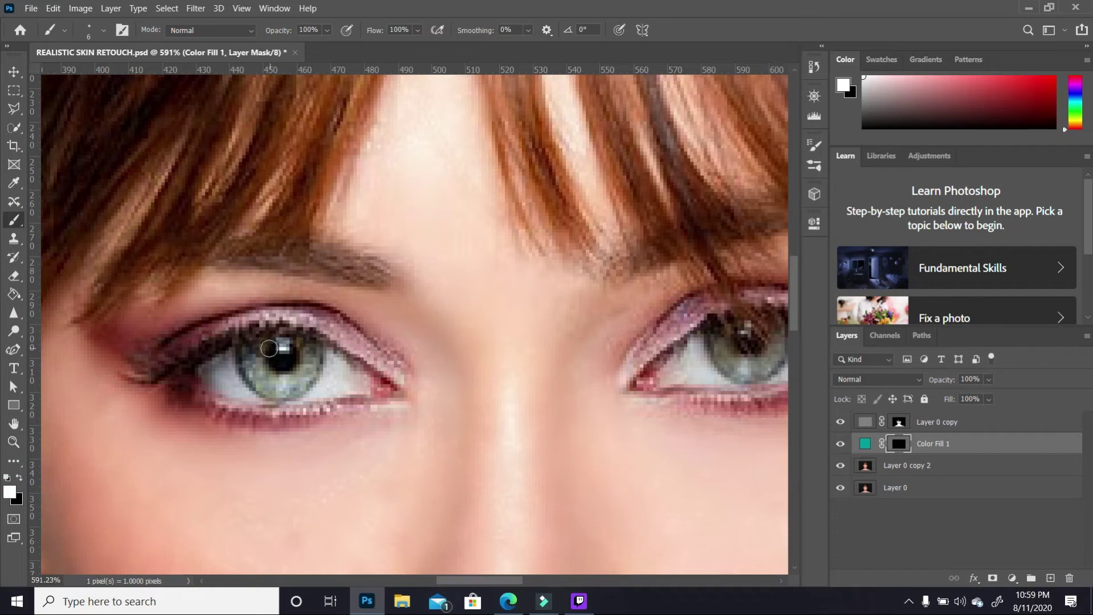
mouse_move(264, 346)
left_mouse_down()
mouse_move(248, 350)
mouse_move(251, 364)
mouse_move(273, 378)
mouse_move(285, 379)
mouse_move(314, 345)
mouse_move(314, 370)
mouse_move(284, 393)
mouse_move(246, 367)
left_mouse_up()
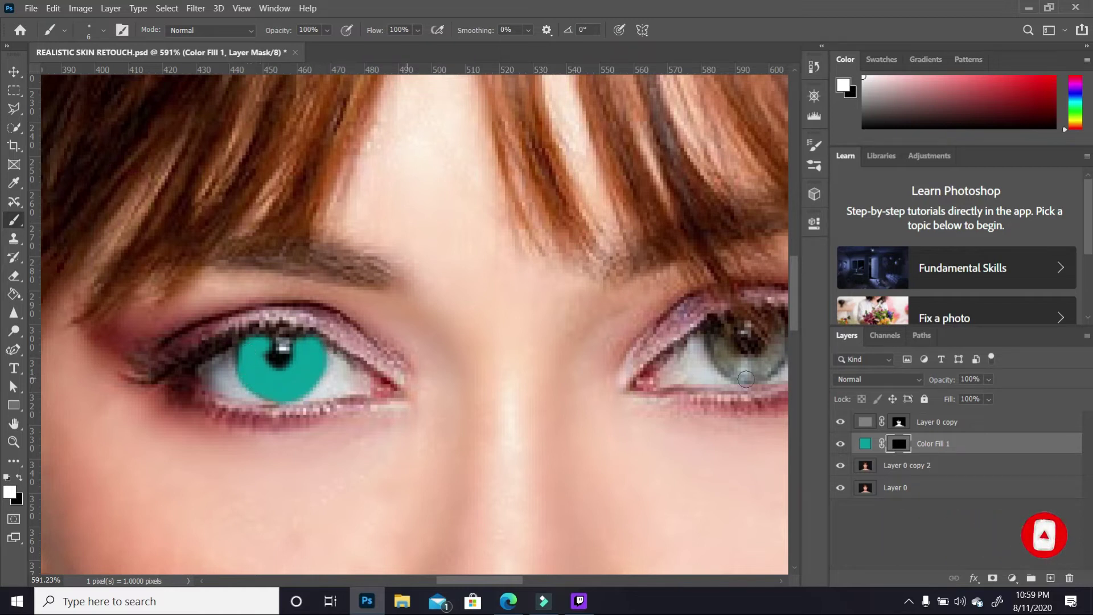
Step: Set Color Fill 1's blend mode to Soft Light and paint the other eye's iris in white on its mask
left_click(915, 378)
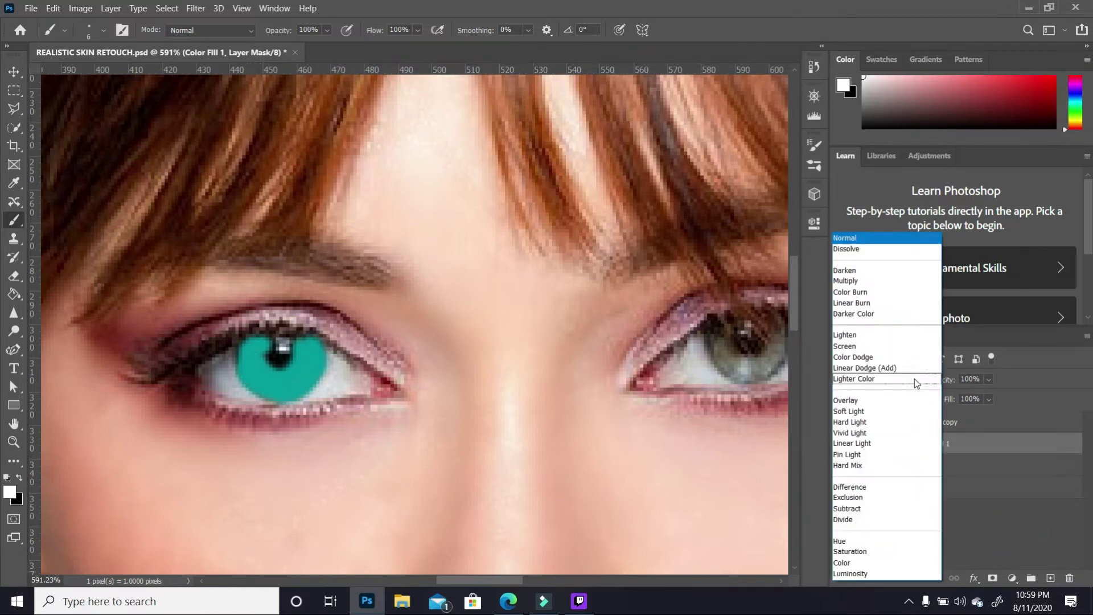
left_click(865, 411)
left_click(905, 465)
scroll(721, 336, "up", 1)
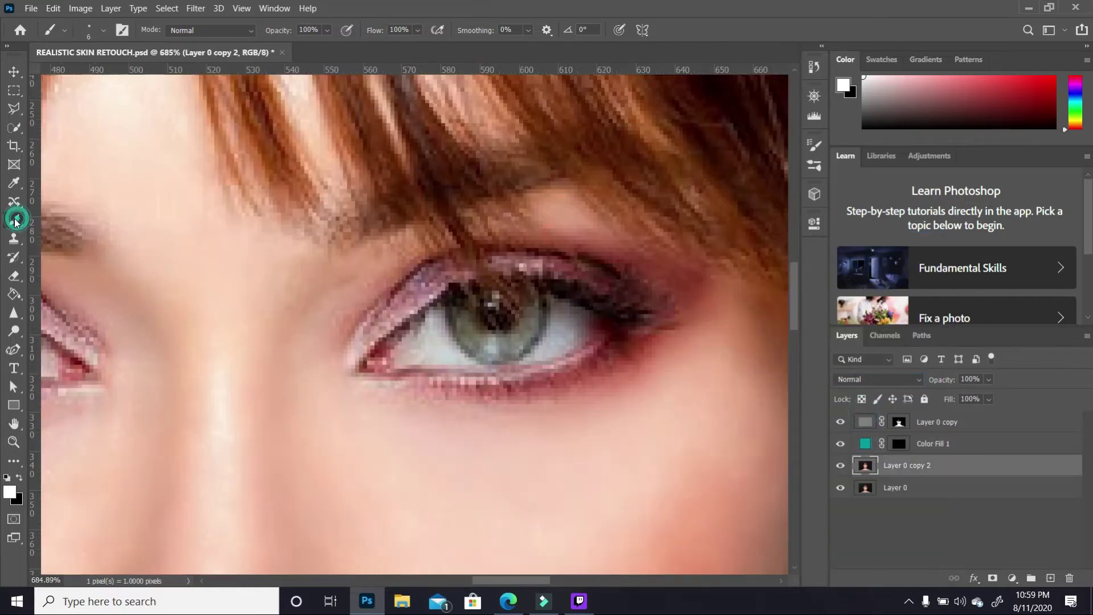
left_click(925, 447)
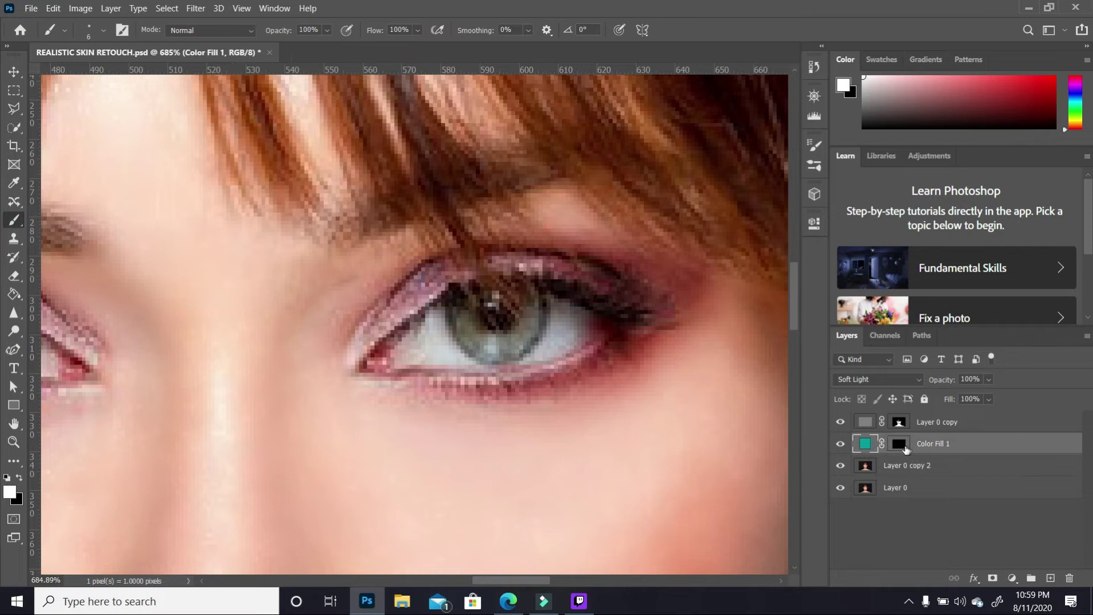
left_click(899, 446)
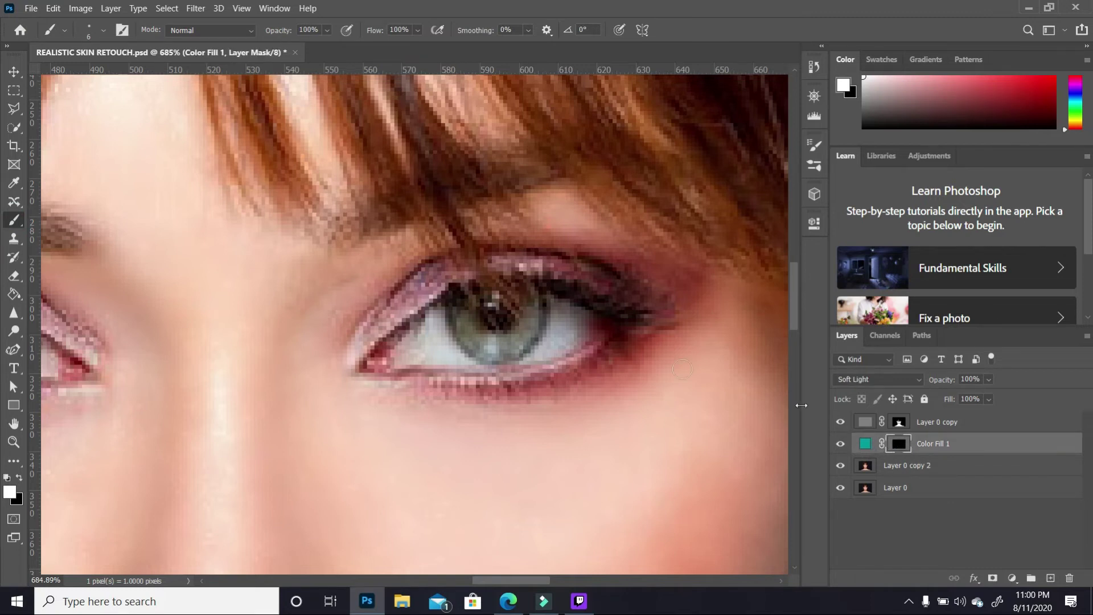
mouse_move(460, 300)
left_mouse_down()
mouse_move(470, 334)
mouse_move(511, 349)
mouse_move(529, 299)
mouse_move(528, 327)
mouse_move(527, 292)
mouse_move(463, 303)
mouse_move(488, 285)
mouse_move(515, 288)
left_mouse_up()
Step: Soften the teal along the upper edge of the iris at the image's right, painting black on the mask at 43% opacity
left_click(19, 478)
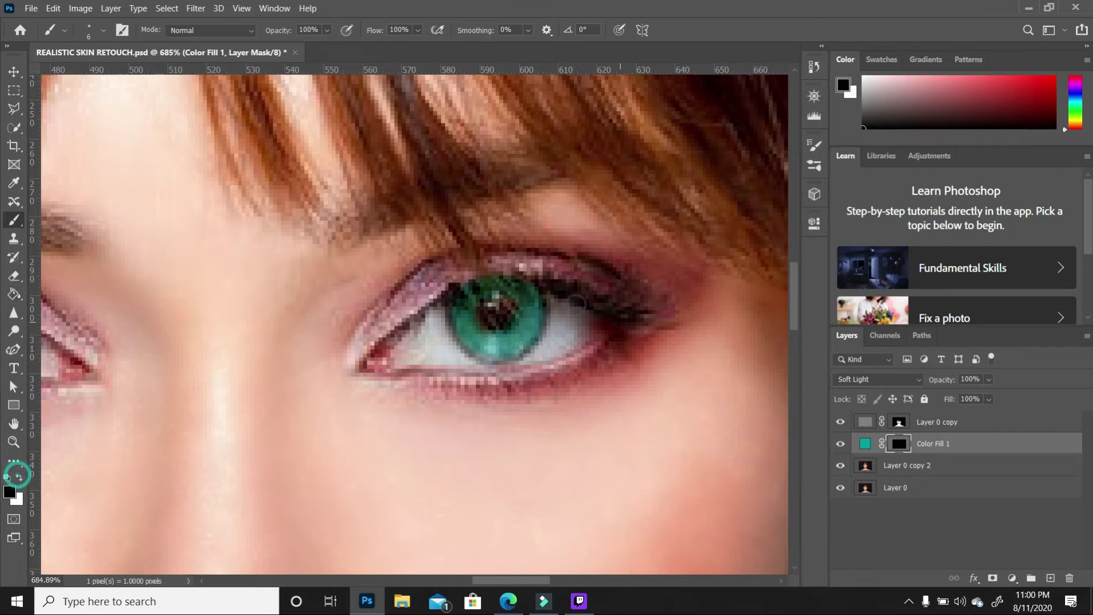
left_click(328, 31)
left_click_drag(340, 47, 303, 46)
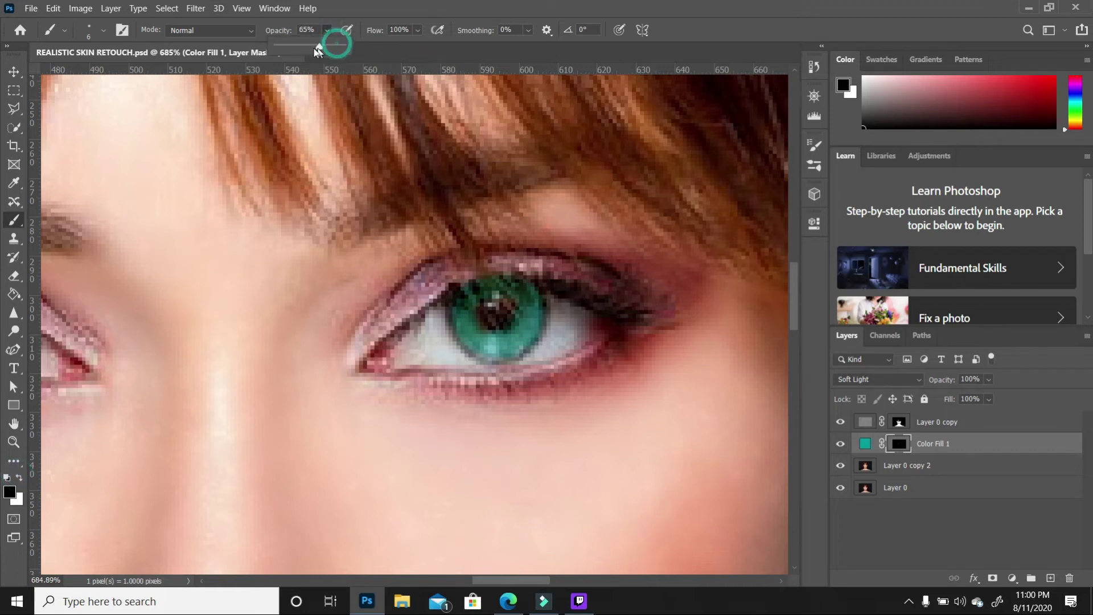
left_click(489, 283)
mouse_move(472, 296)
left_mouse_down()
mouse_move(511, 279)
mouse_move(465, 291)
left_mouse_up()
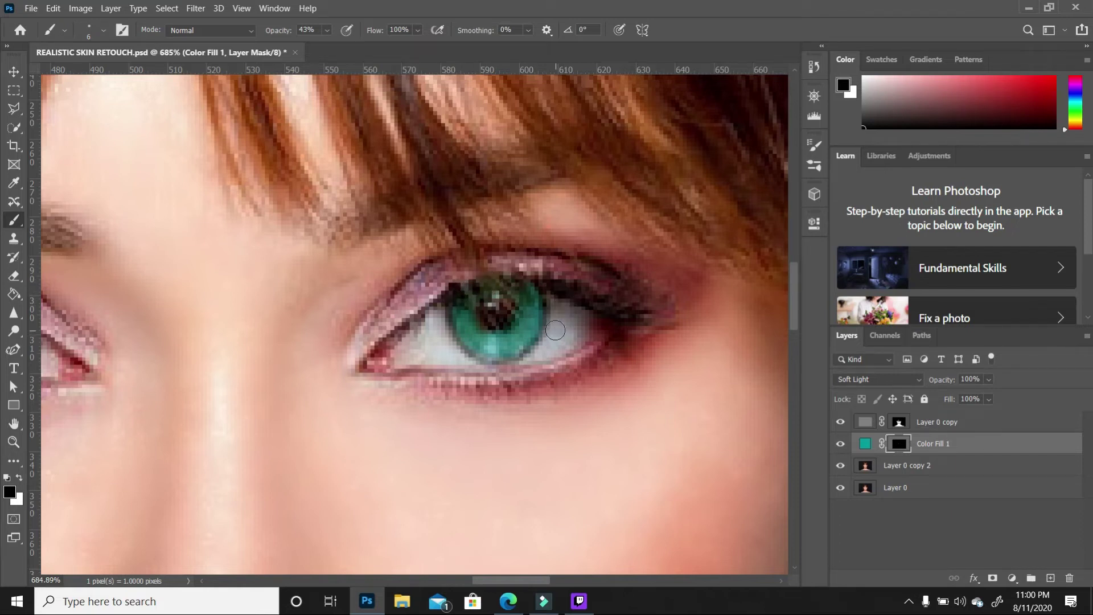
Step: Set Color Fill 1 to 72% opacity and 80% fill, comparing against the image without that layer and against Layer 0 alone
scroll(539, 318, "down", 5)
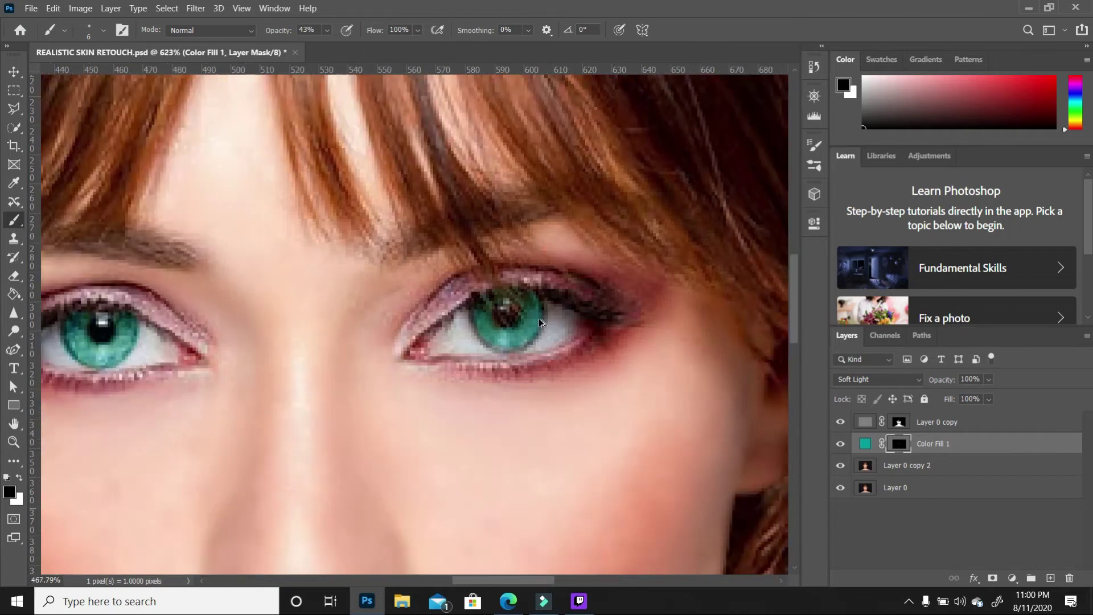
scroll(552, 308, "down", 1)
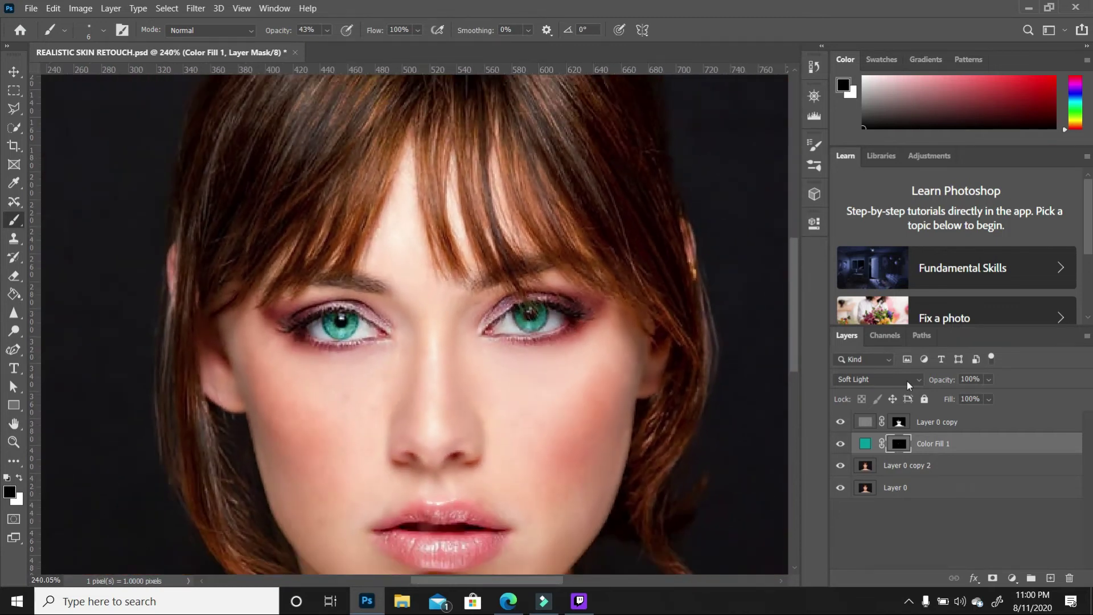
scroll(371, 305, "down", 5)
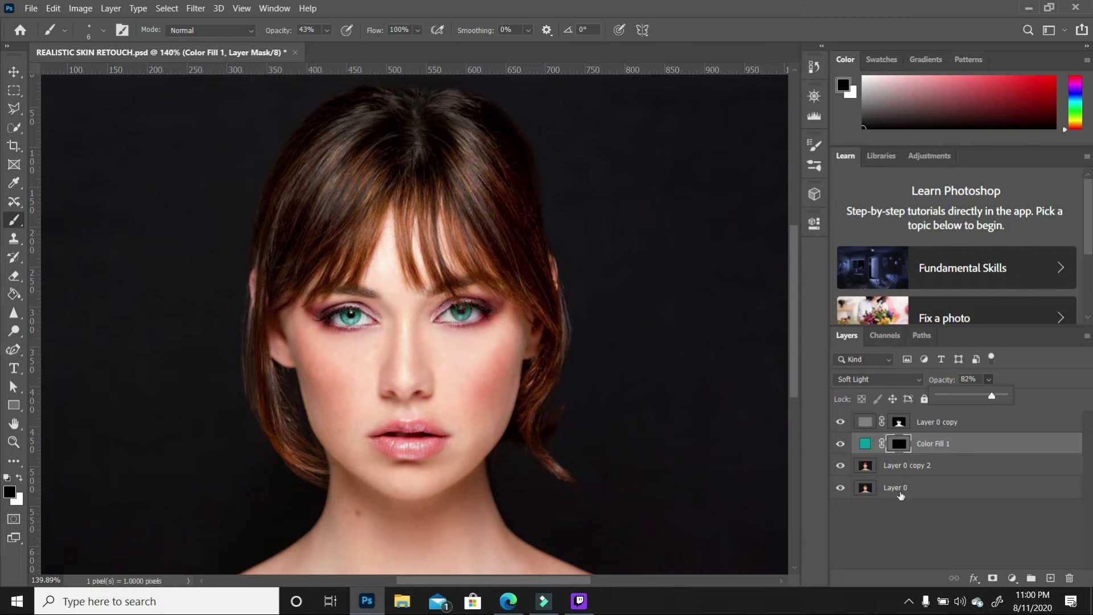
left_click(839, 444)
left_click(839, 444)
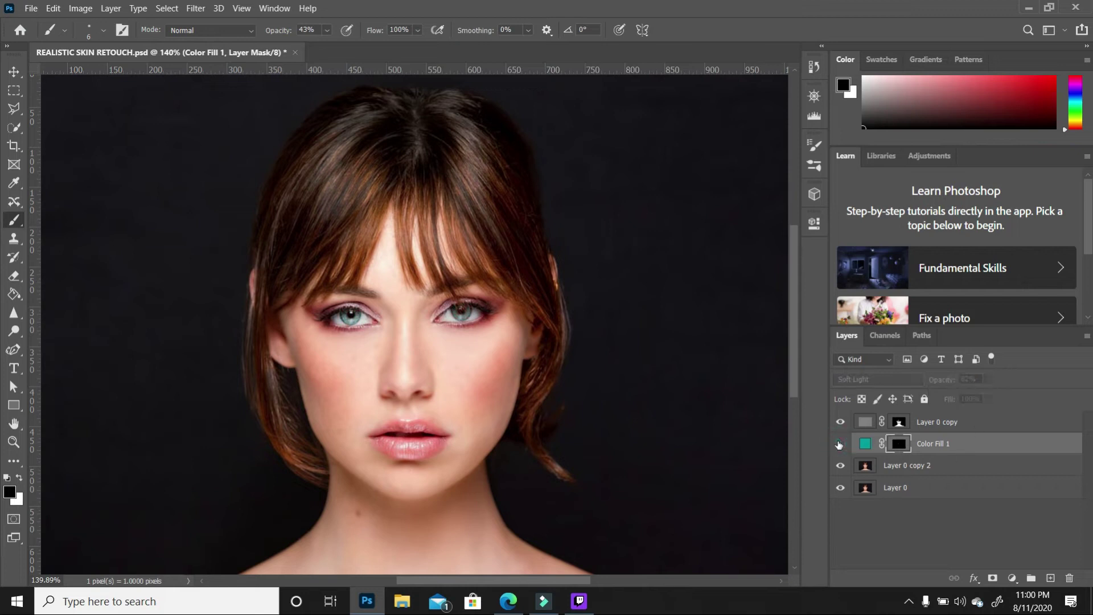
left_click(839, 444)
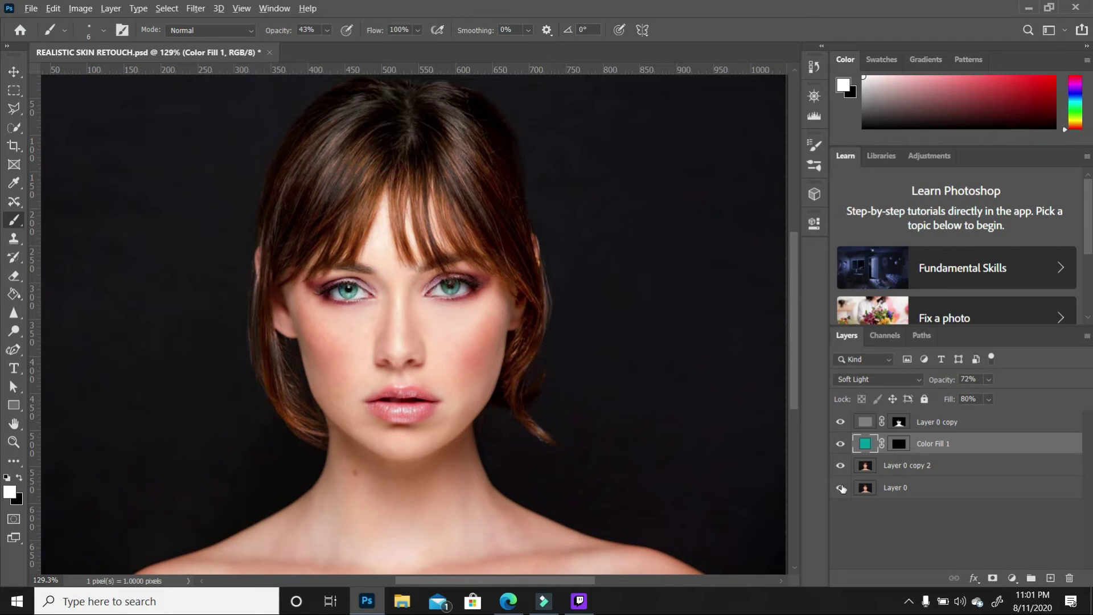
left_click(841, 488, "alt")
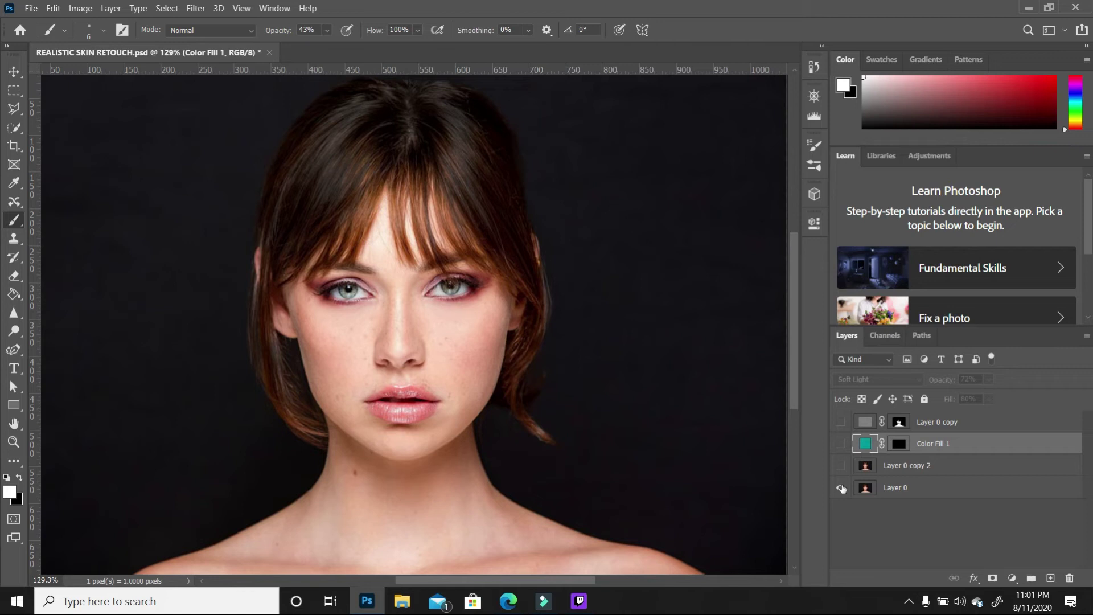
left_click(841, 488, "alt")
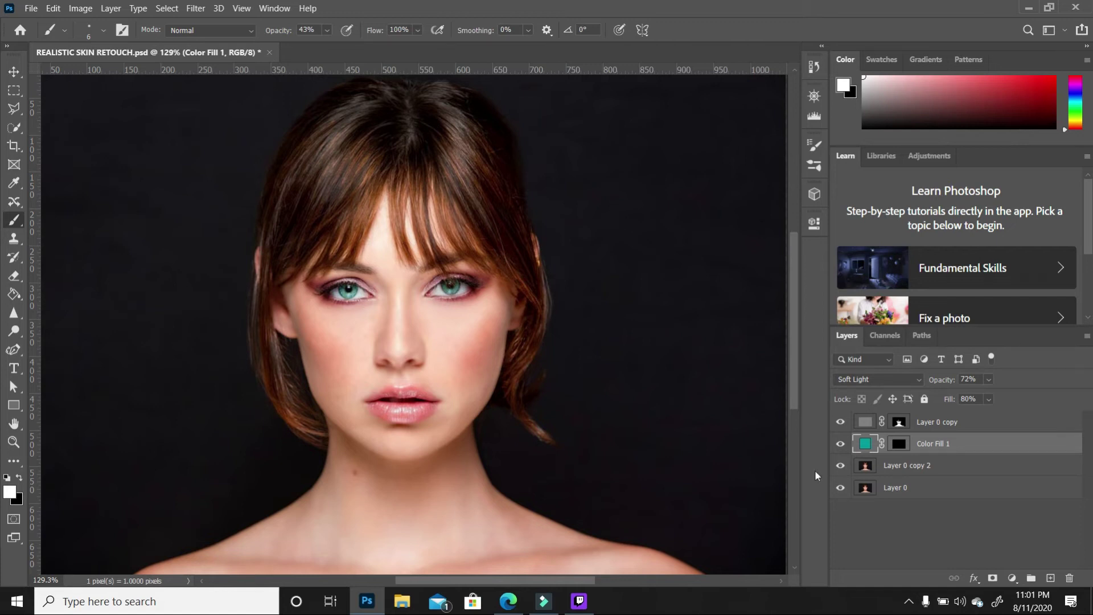
Step: Add a dark red Solid Color fill layer above Color Fill 1 and invert its mask to black
scroll(429, 418, "up", 4)
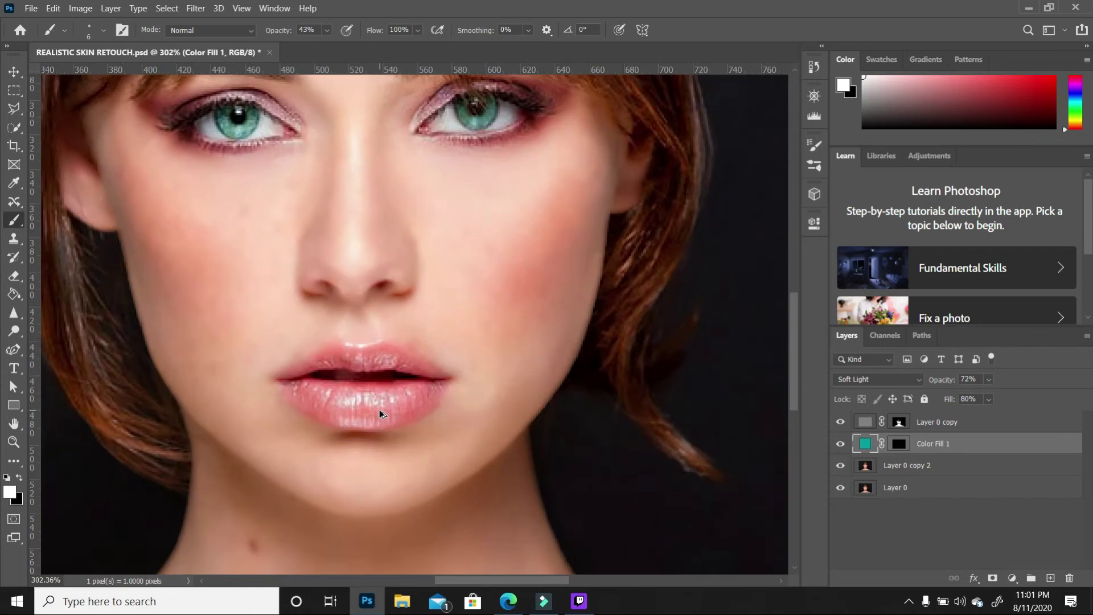
scroll(380, 408, "up", 2)
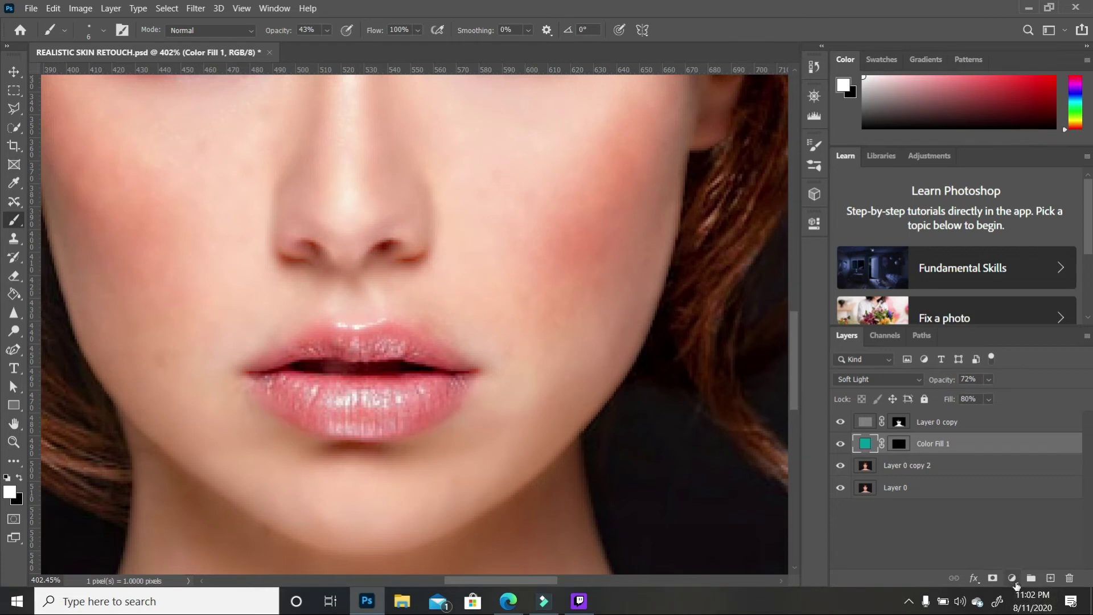
left_click(1014, 580)
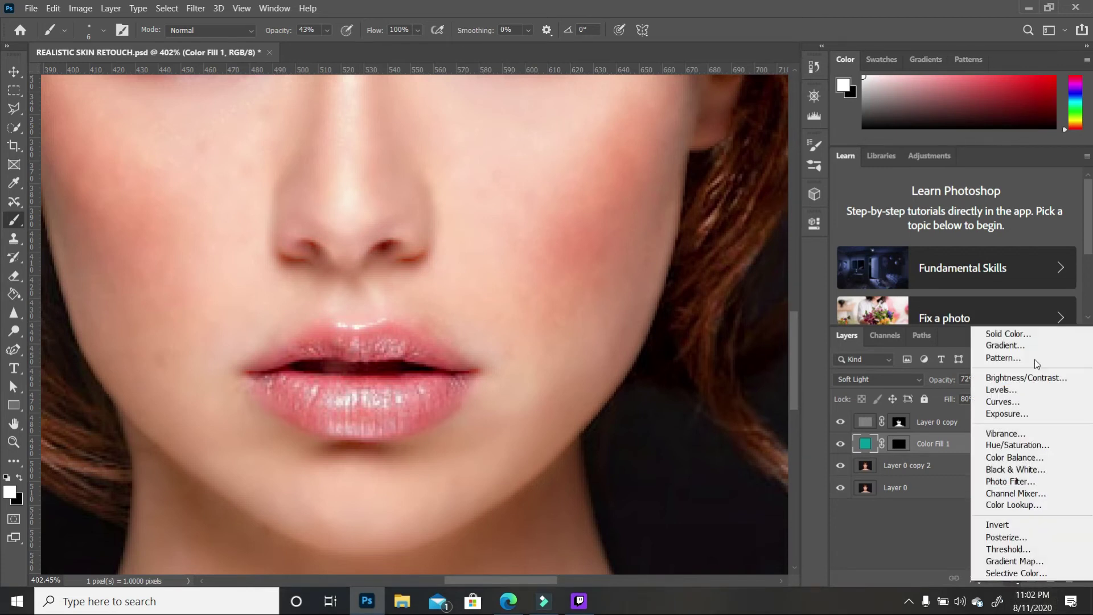
left_click(1019, 336)
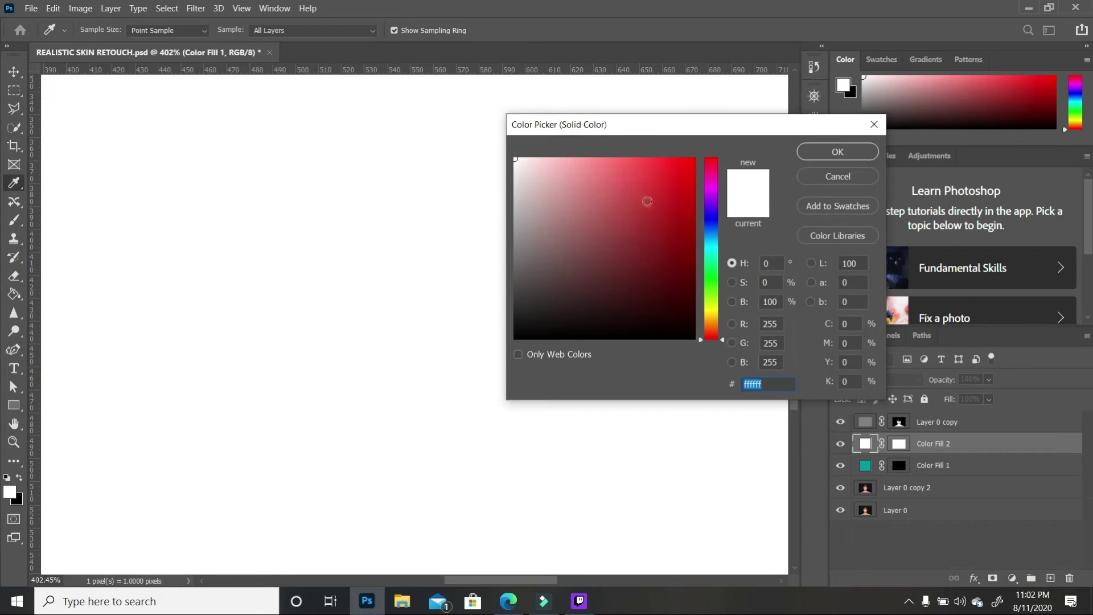
left_click(693, 239)
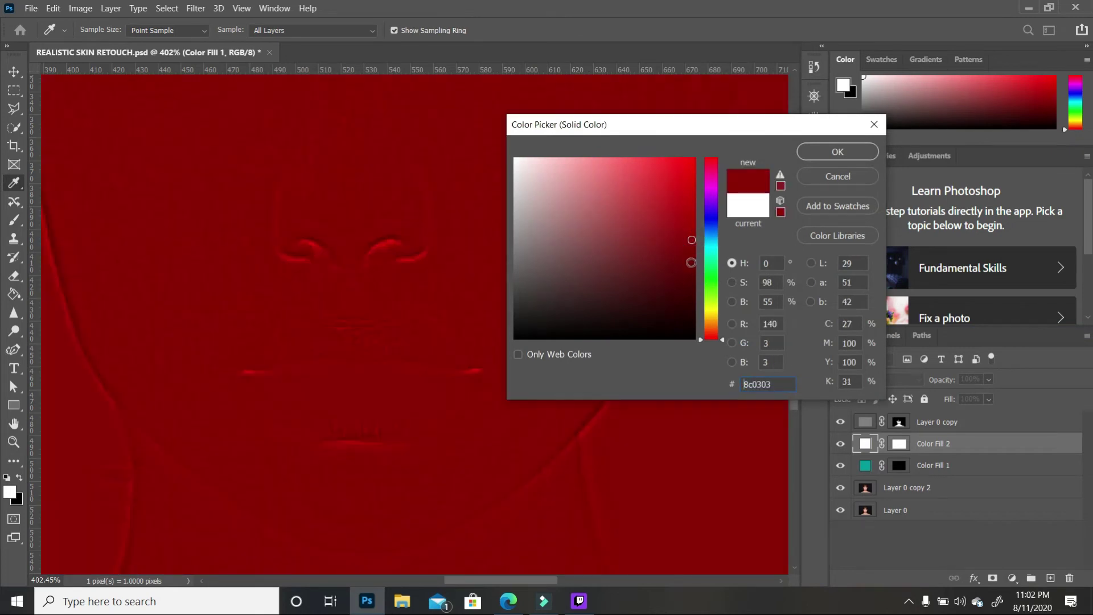
left_click(689, 256)
left_click(689, 247)
left_click(838, 152)
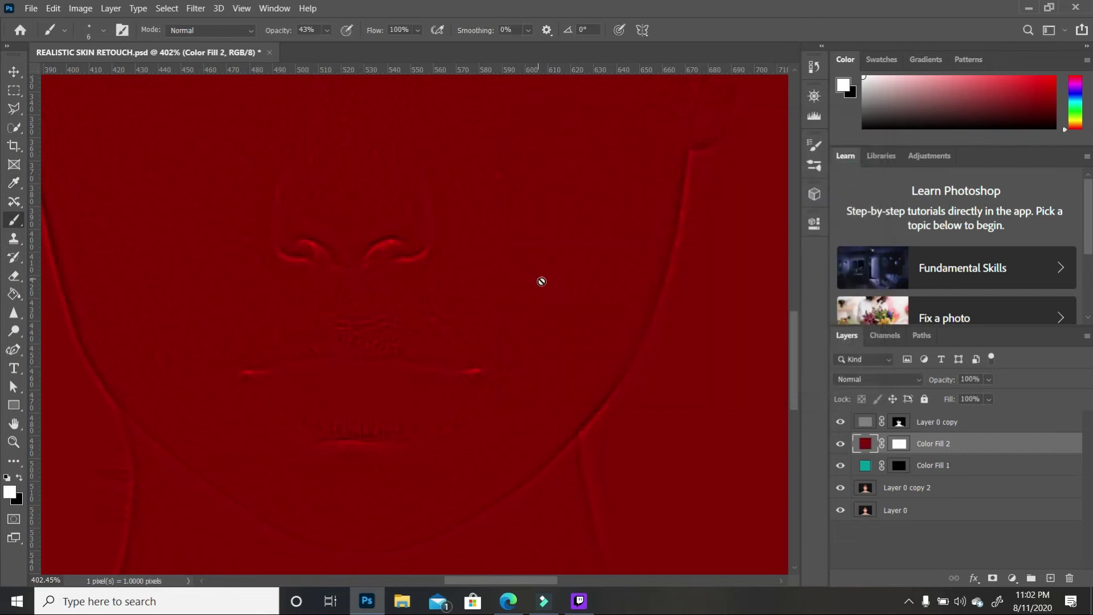
left_click(899, 444)
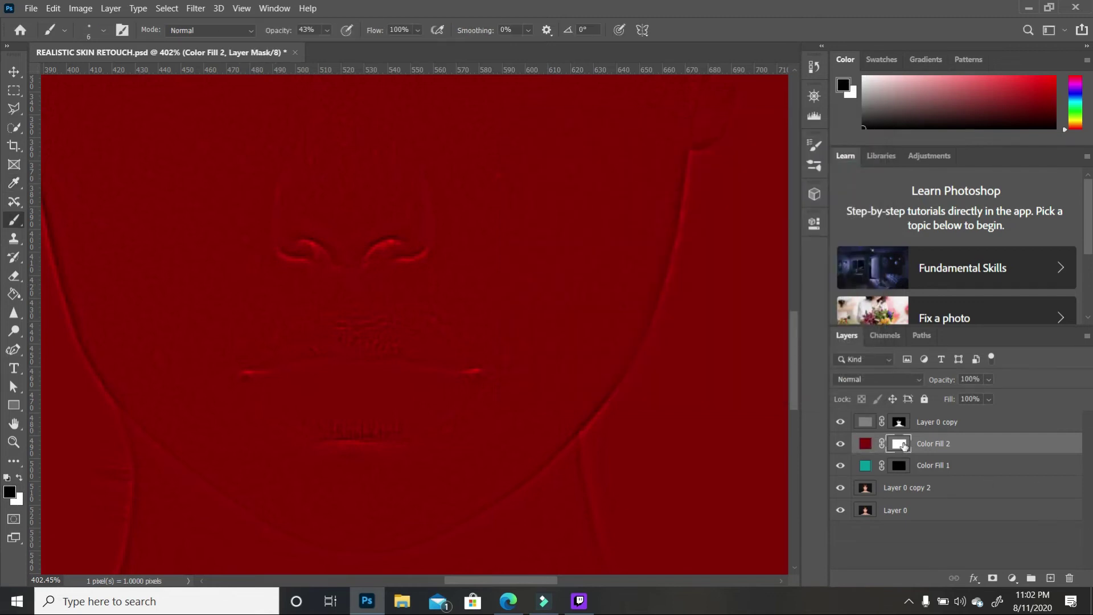
left_click_drag(904, 446, 905, 450)
key("ctrl+i")
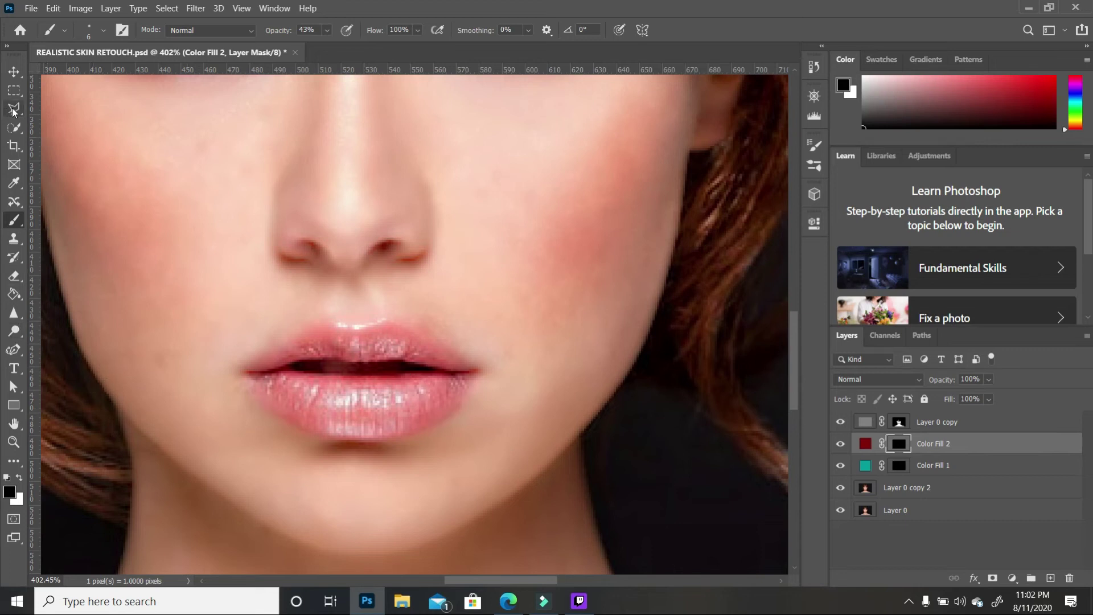
Step: Trace a closed selection around the outer contour of both lips with the Polygonal Lasso
left_click_drag(14, 112, 76, 122)
left_click(246, 367)
left_click(272, 351)
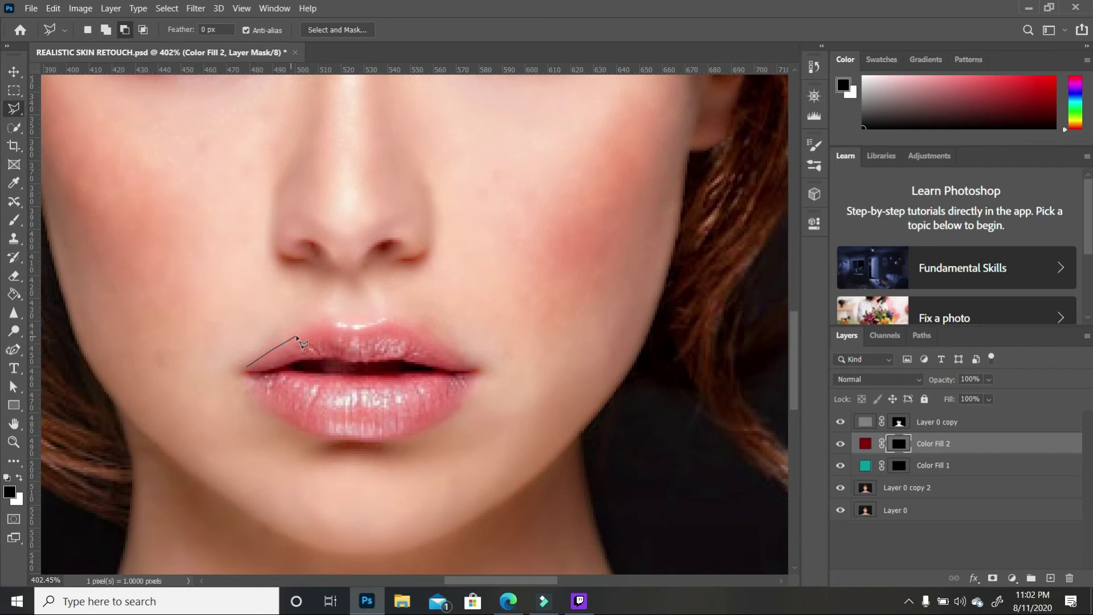
left_click(313, 325)
left_click(325, 323)
left_click(354, 328)
left_click(390, 322)
left_click(413, 330)
left_click(478, 370)
left_click(463, 397)
left_click(435, 421)
left_click(406, 434)
left_click(361, 439)
left_click(313, 435)
left_click(276, 415)
left_click(247, 368)
Step: Paint the selected lips white on Color Fill 2's mask with the Brush at 100% opacity, and deselect
key("b")
key("x")
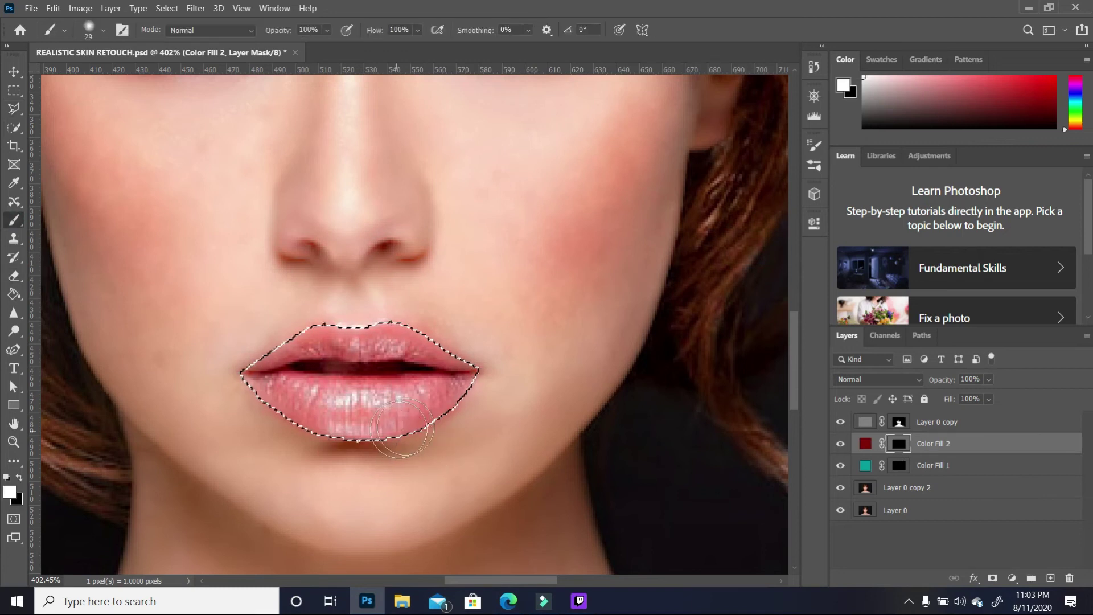
mouse_move(296, 399)
left_mouse_down()
mouse_move(408, 421)
mouse_move(459, 403)
mouse_move(307, 421)
mouse_move(247, 414)
mouse_move(290, 404)
mouse_move(425, 411)
left_mouse_up()
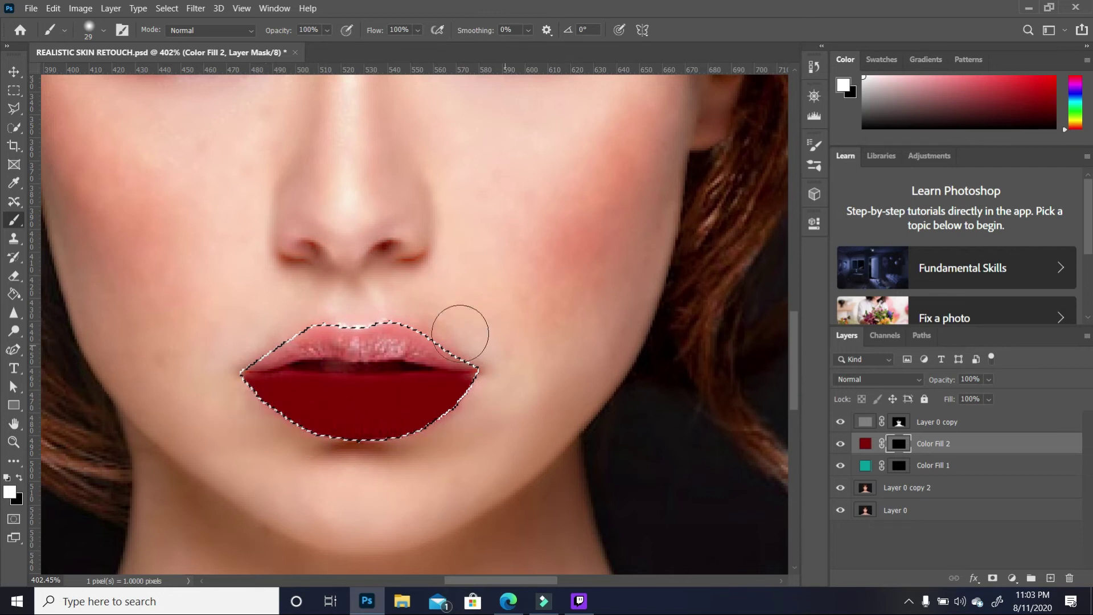
mouse_move(434, 313)
left_mouse_down()
mouse_move(405, 310)
mouse_move(478, 335)
mouse_move(261, 325)
mouse_move(334, 305)
left_mouse_up()
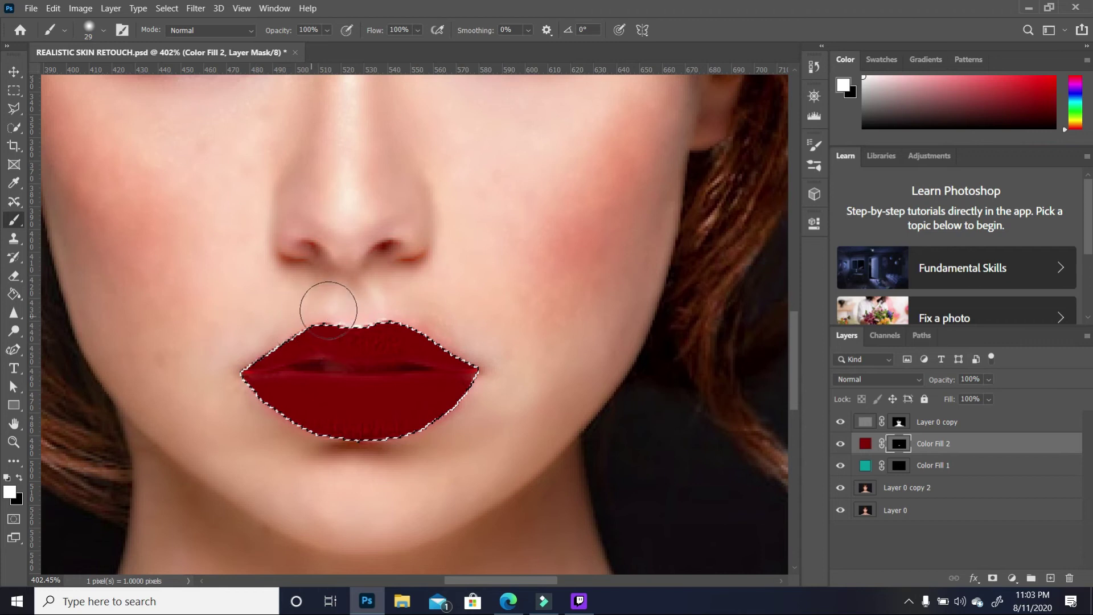
left_click(257, 332)
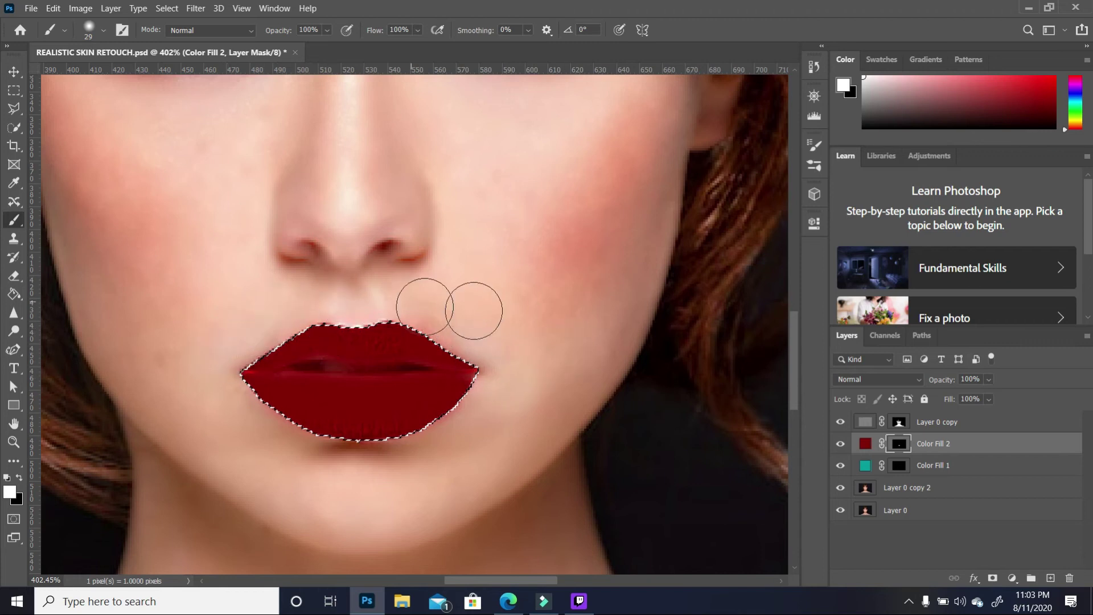
scroll(366, 337, "up", 3)
scroll(414, 349, "down", 5)
scroll(414, 349, "down", 1)
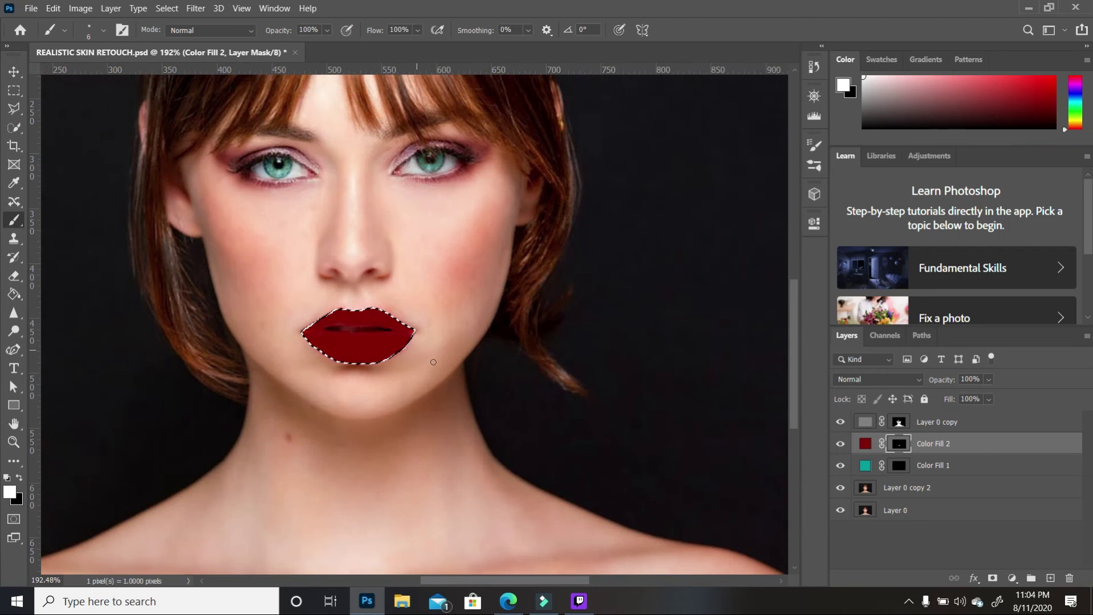
key("ctrl+d")
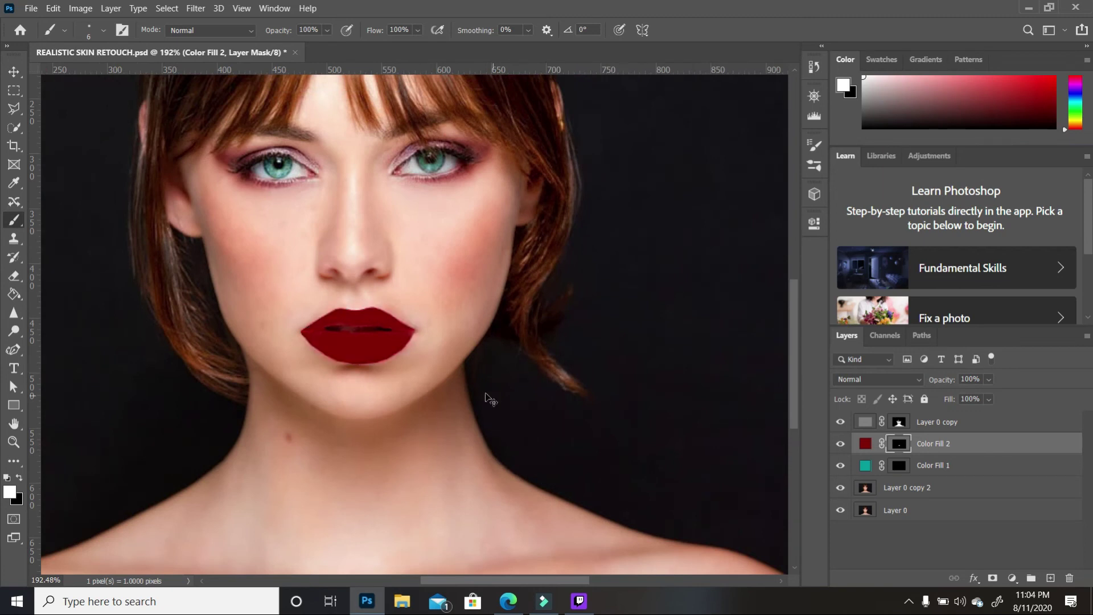
Step: Set Color Fill 2's blend mode to Overlay and compare the result against Layer 0 alone
scroll(410, 384, "down", 2)
scroll(410, 385, "down", 1)
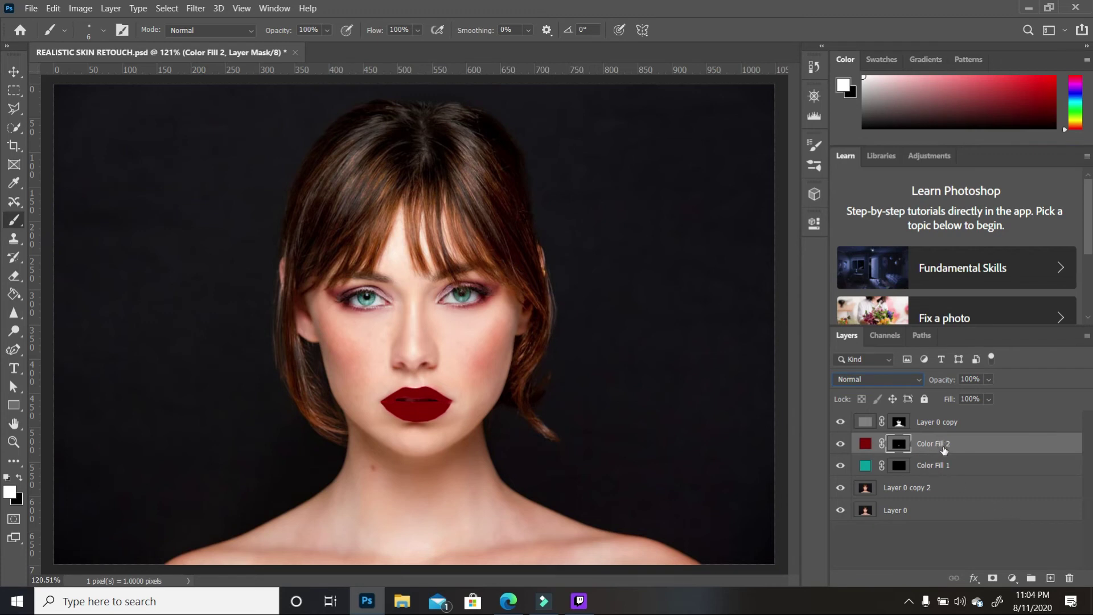
left_click(915, 379)
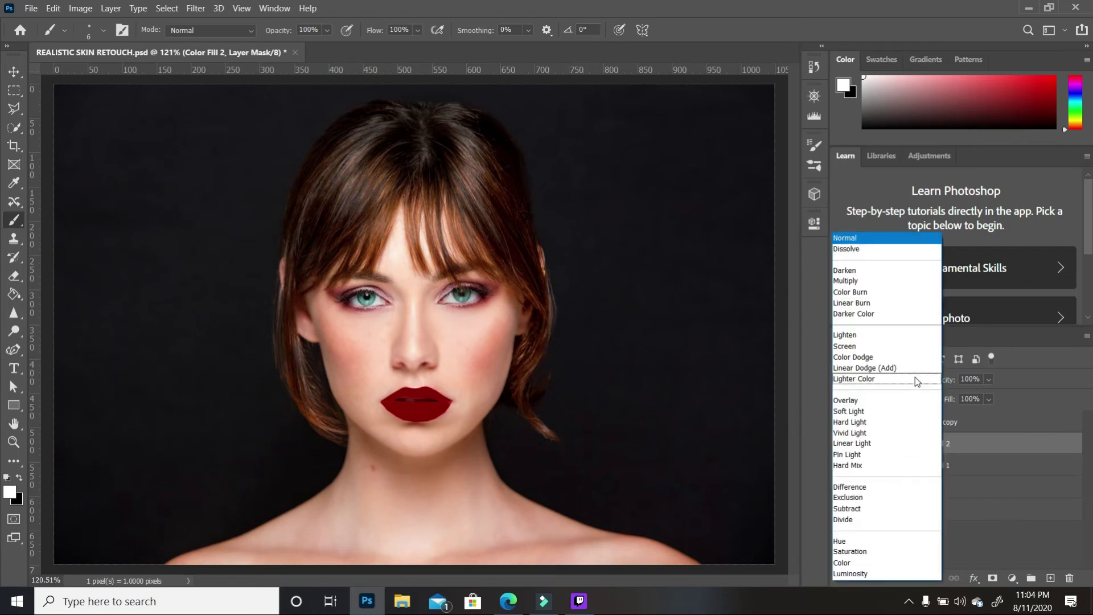
left_click(862, 404)
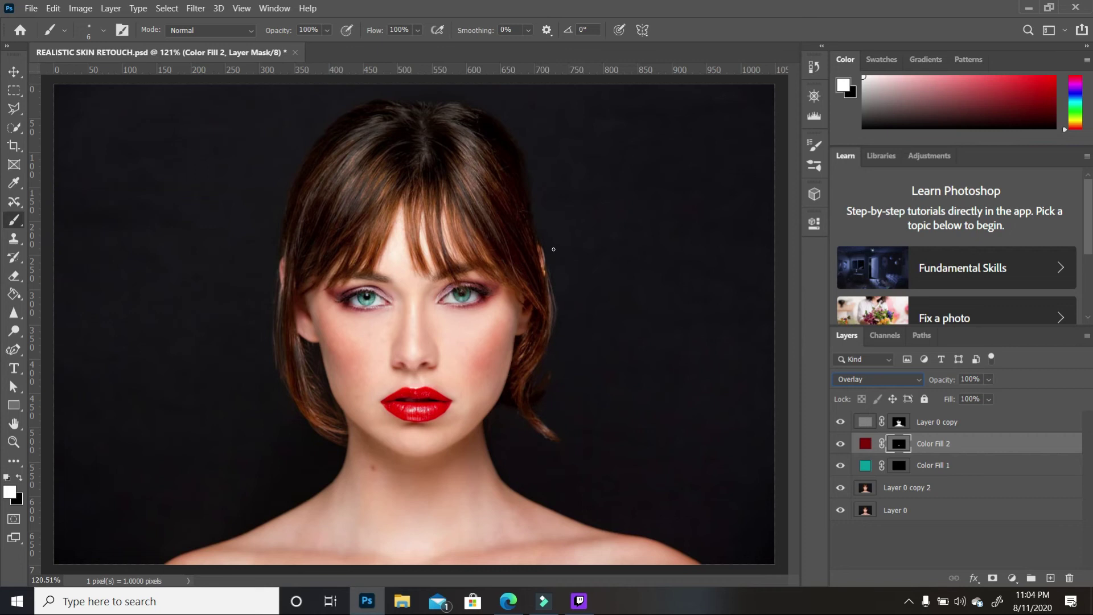
left_click(841, 510, "alt")
left_click(841, 511, "alt")
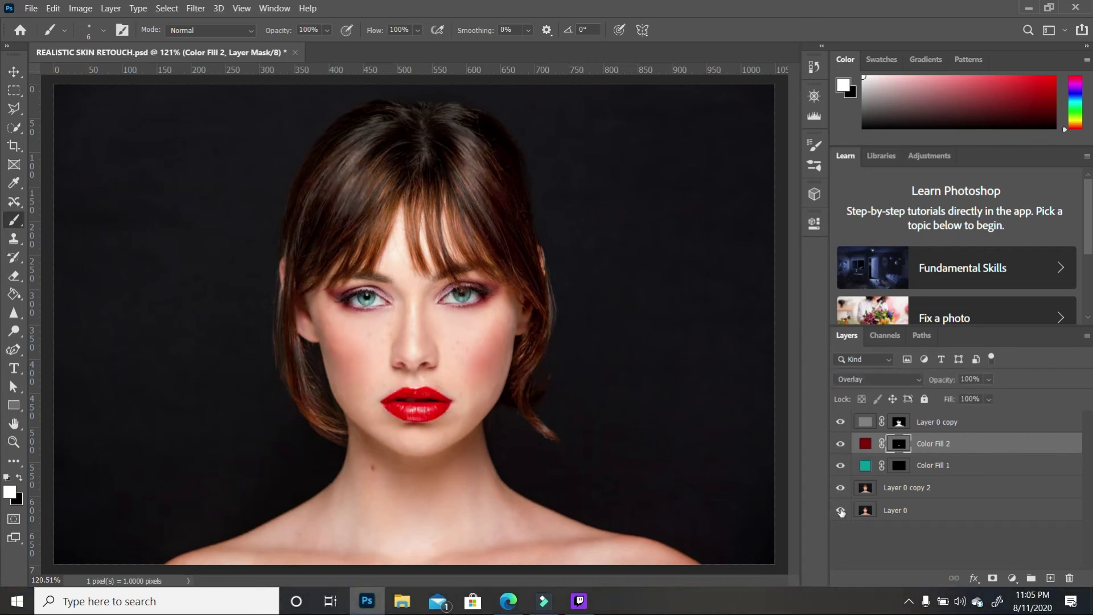
Step: Change Color Fill 2's fill colour to the near-black red #0c0000
double_click(865, 445)
left_click(688, 278)
mouse_move(688, 278)
left_mouse_down()
mouse_move(686, 298)
mouse_move(649, 264)
mouse_move(658, 298)
mouse_move(691, 330)
left_mouse_up()
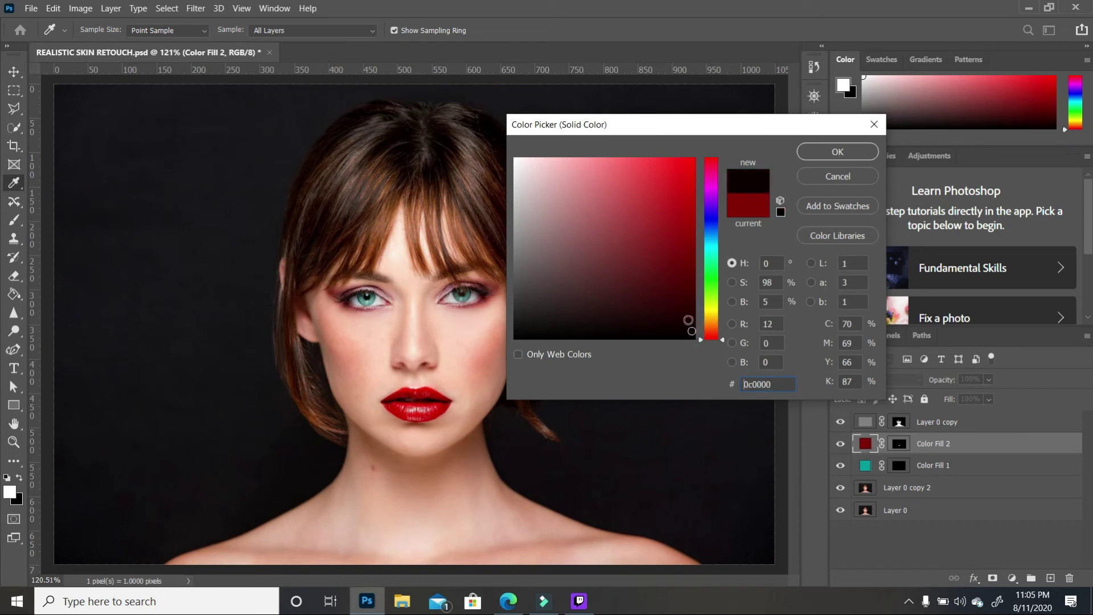
left_click(840, 153)
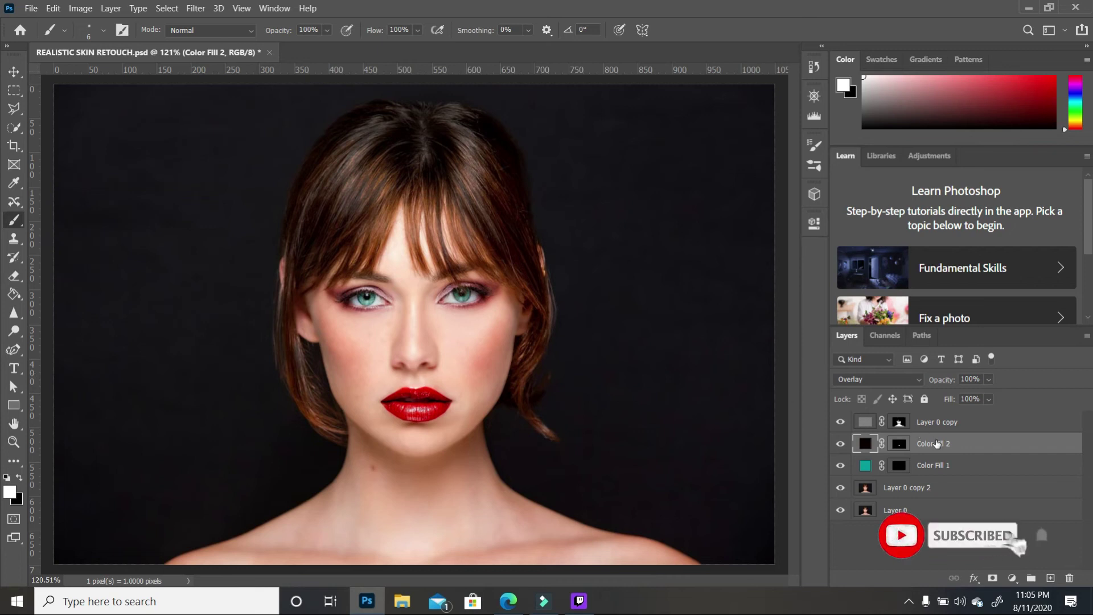
Step: Adjust Color Fill 2's Blend If for the underlying layer, splitting the black slider towards the midtones and lowering the white slider
double_click(1068, 445)
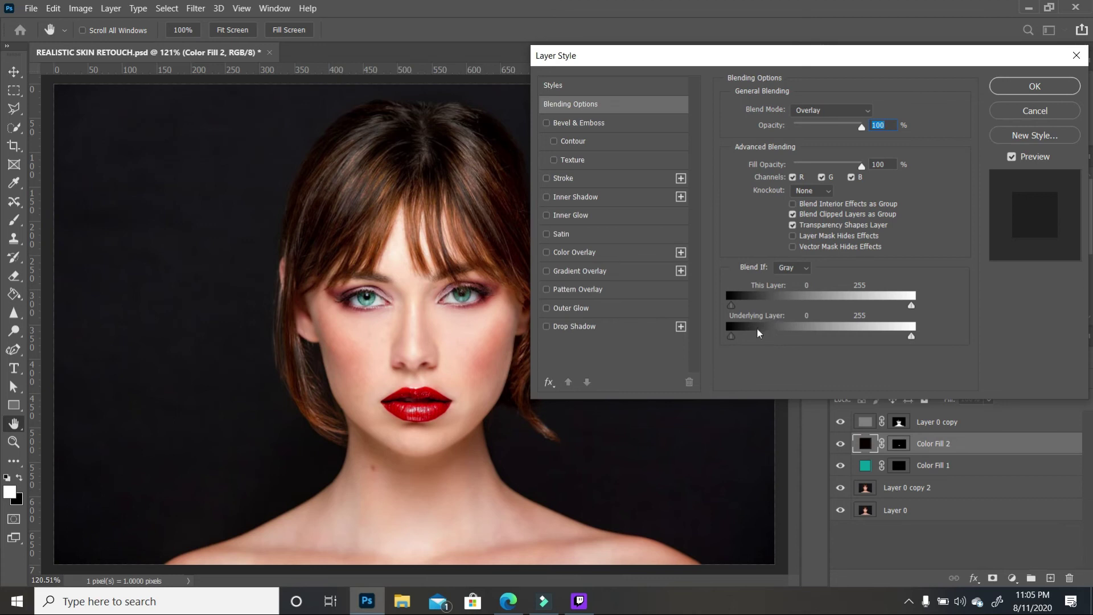
key("alt")
left_click(733, 337, "alt")
left_click_drag(733, 339, 797, 339)
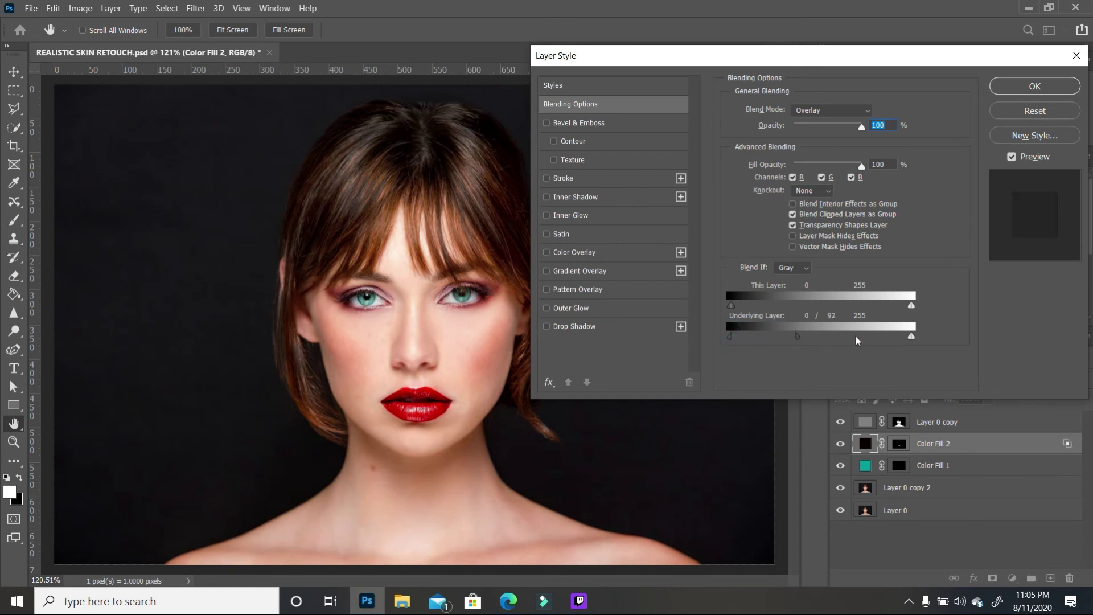
left_click_drag(911, 336, 834, 338)
left_click_drag(798, 338, 815, 338)
left_click(1034, 86)
key("b")
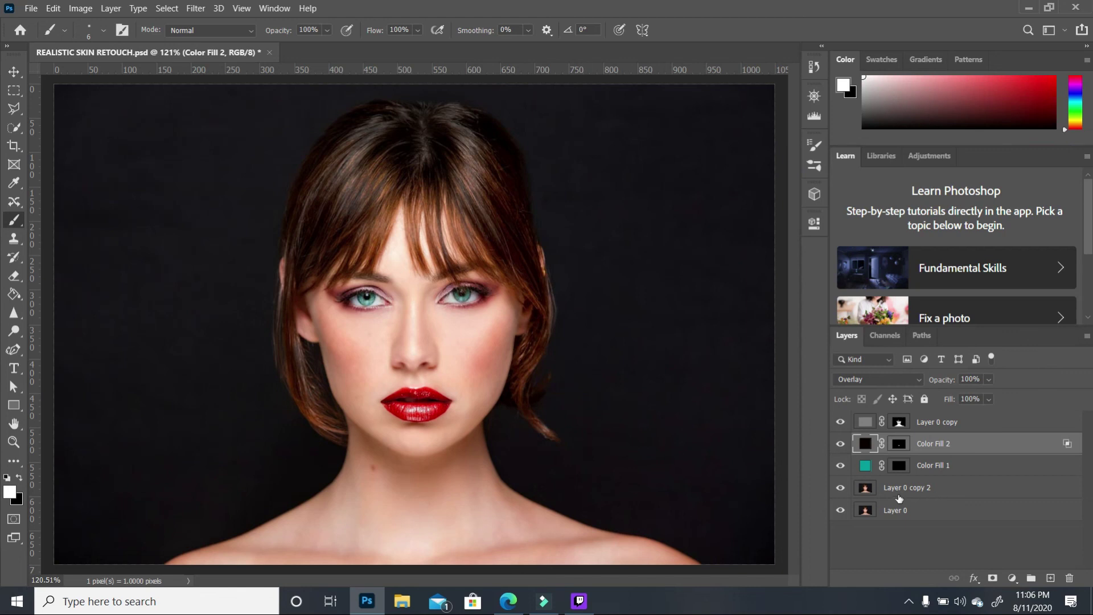
Step: Compare the finished retouch against the original by showing Layer 0 alone twice, restoring all layers each time
left_click(841, 511, "alt")
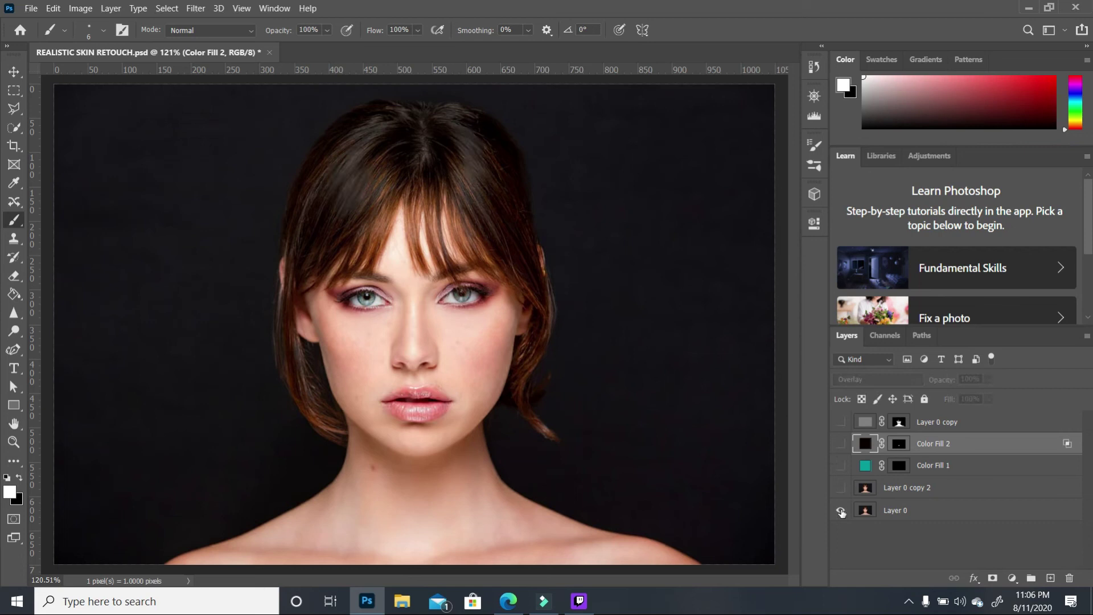
left_click(841, 511, "alt")
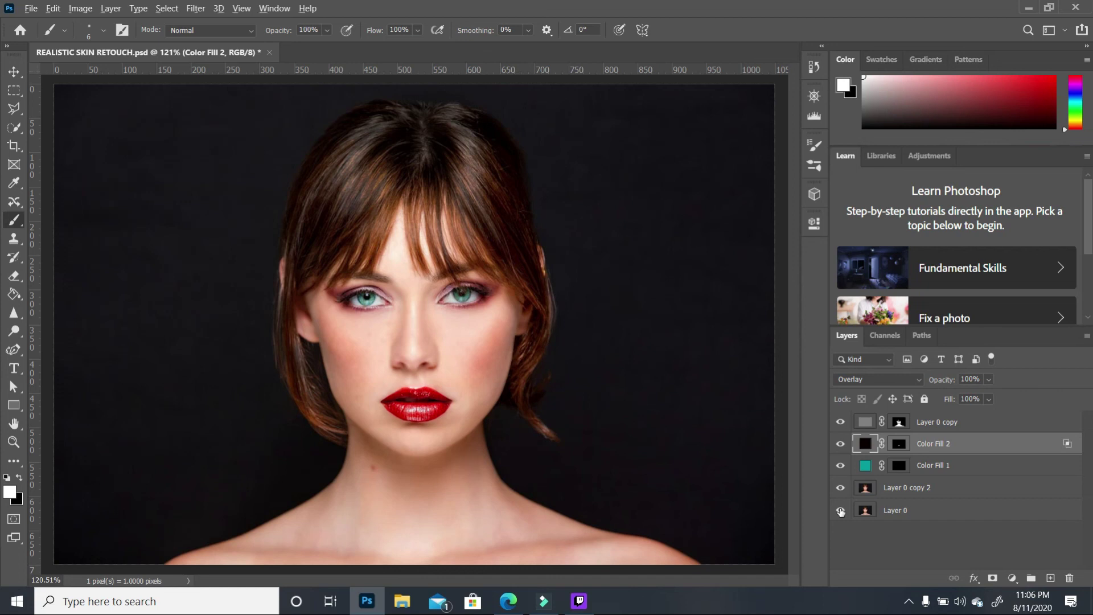
left_click(841, 511, "alt")
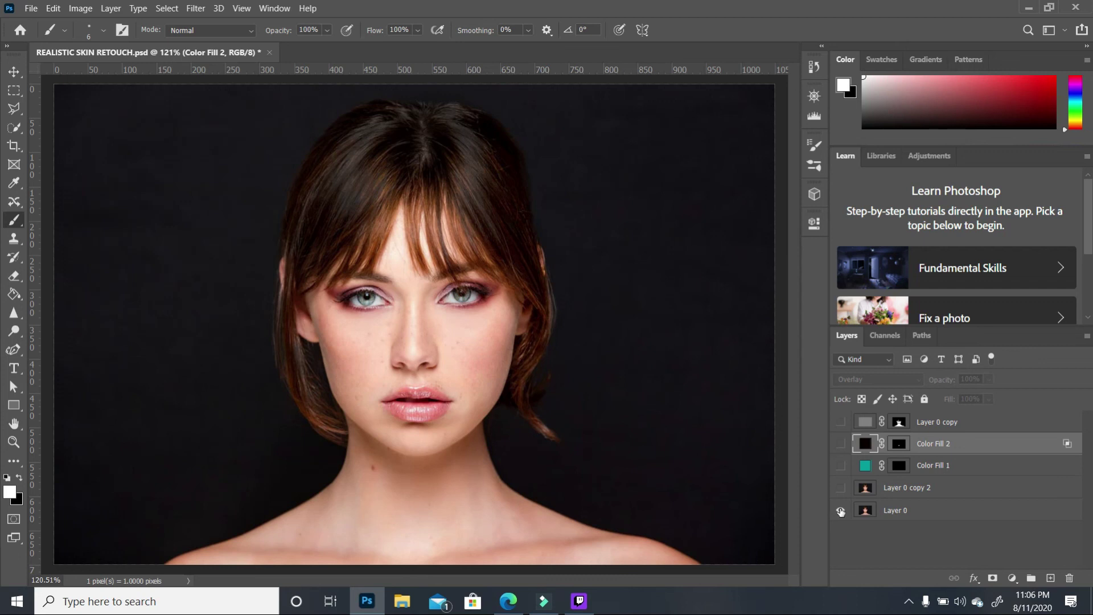
left_click(841, 511, "alt")
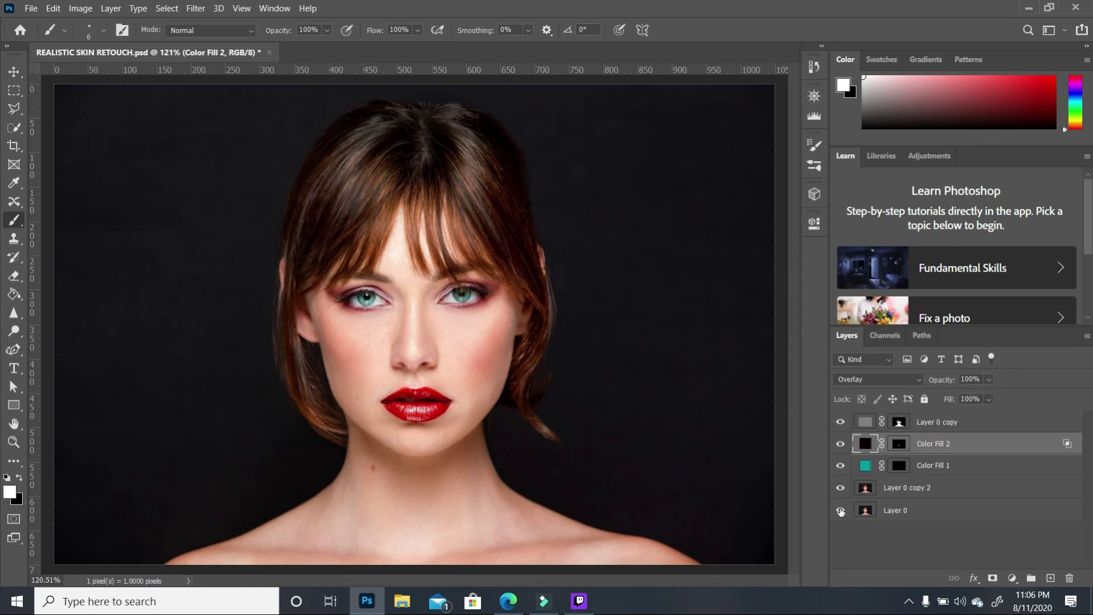